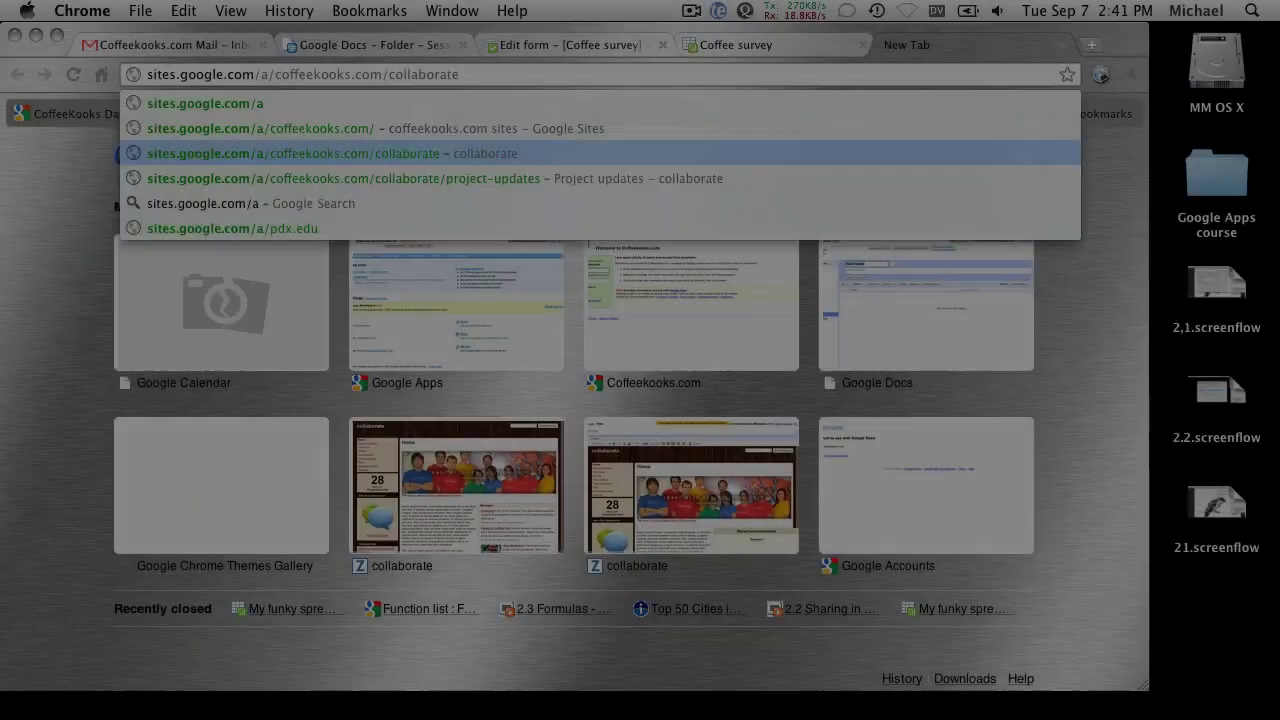
- Open sites.google.com/a/coffeekooks.com/collaborate and look over the home page's content
key(Return)
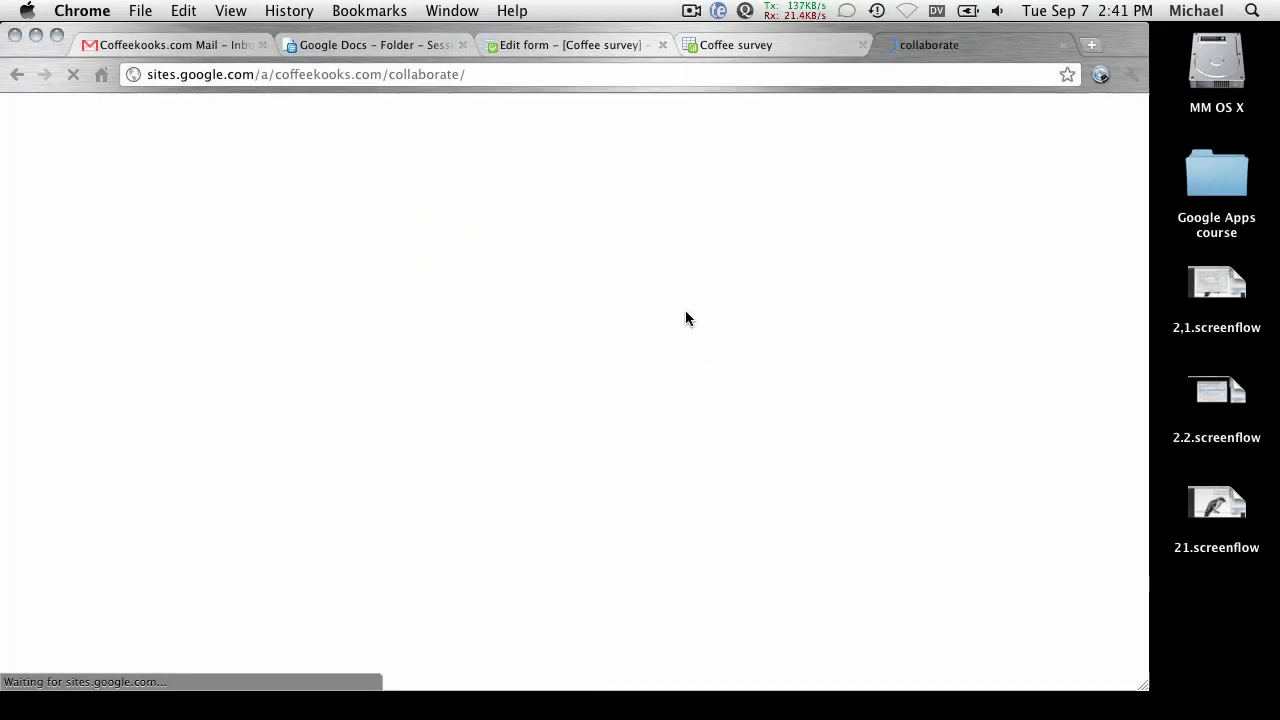
scroll(531, 425, down, 5)
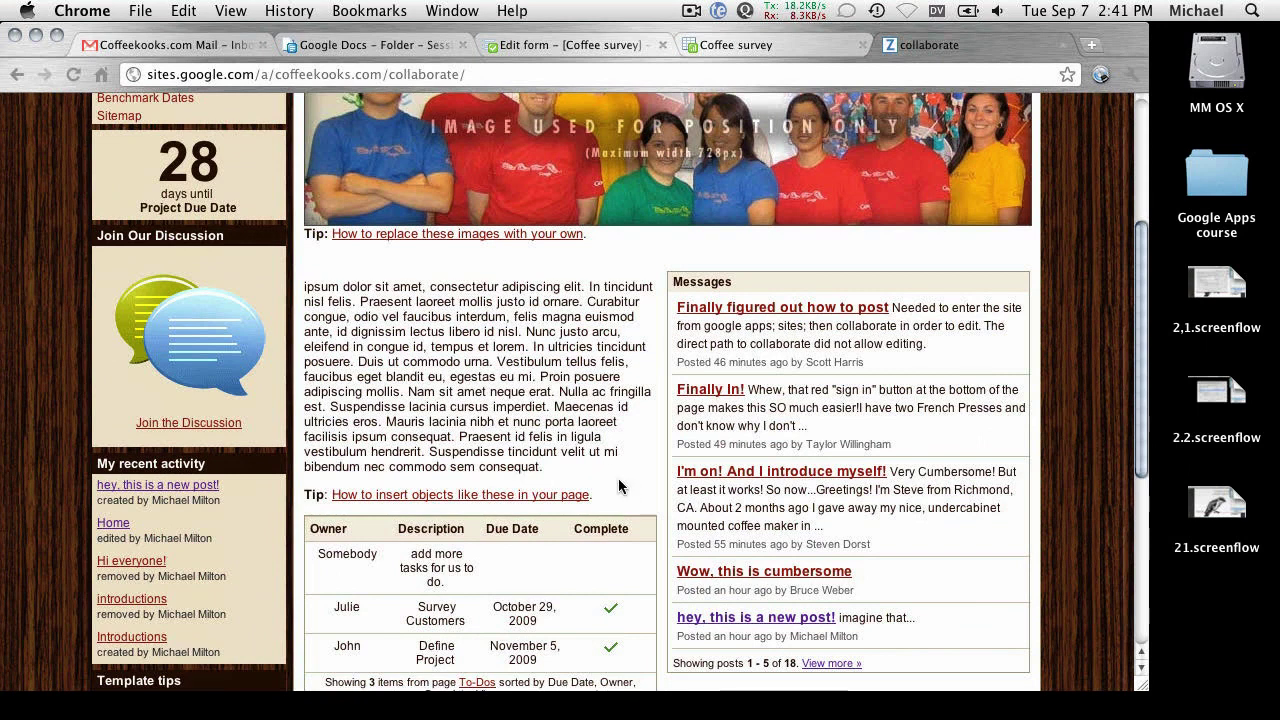
drag(457, 317, 460, 347)
scroll(612, 415, up, 4)
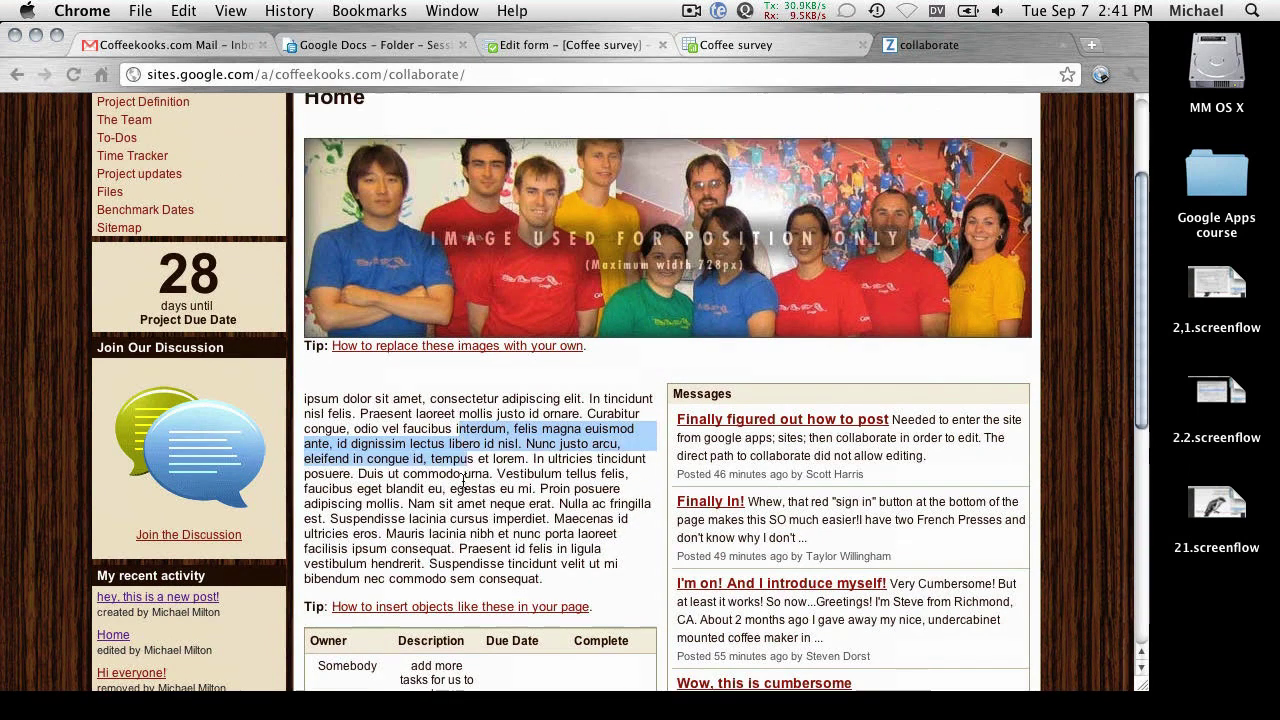
scroll(610, 415, up, 1)
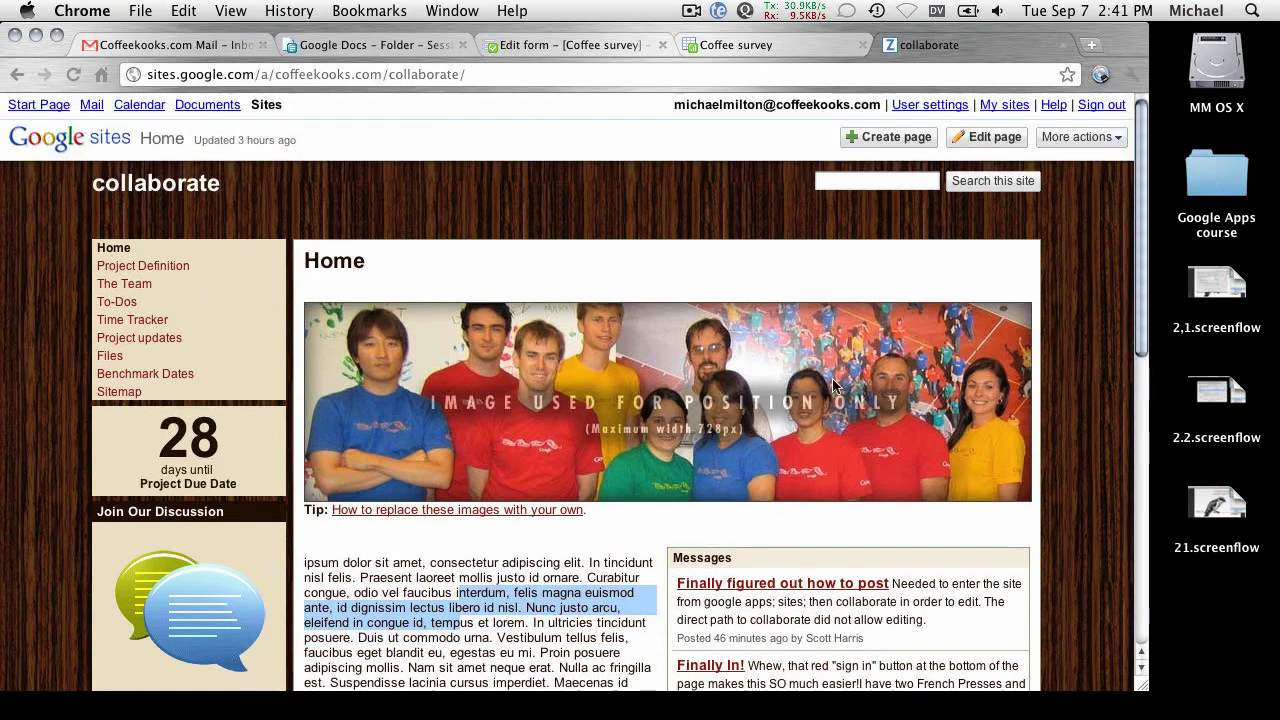
- Edit the home page and insert the Coffee survey spreadsheet with its default display settings
click(982, 137)
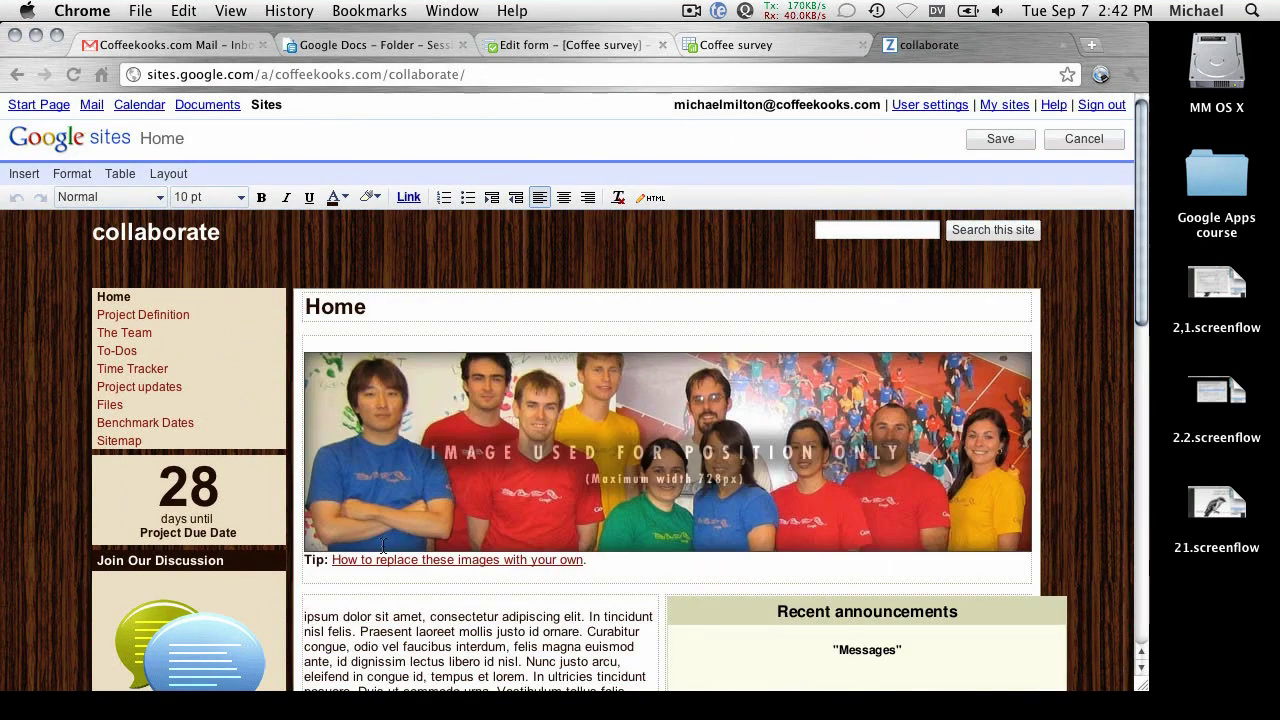
scroll(120, 531, down, 2)
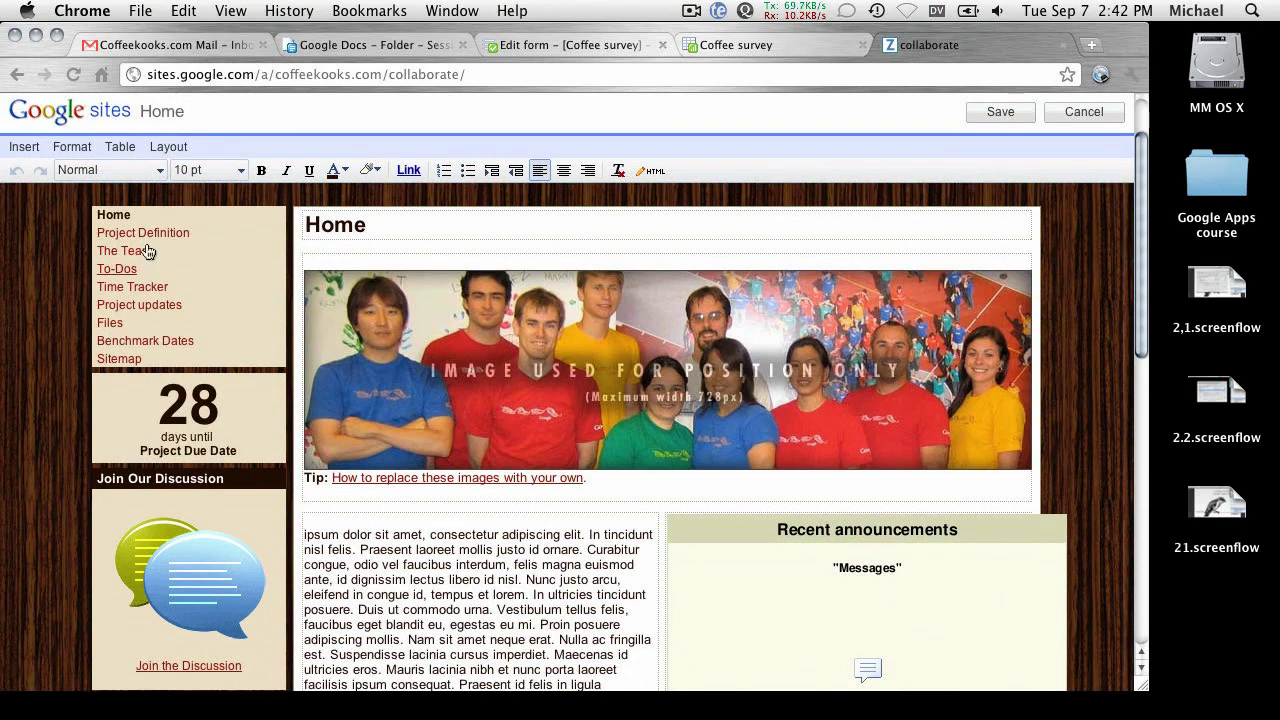
click(24, 148)
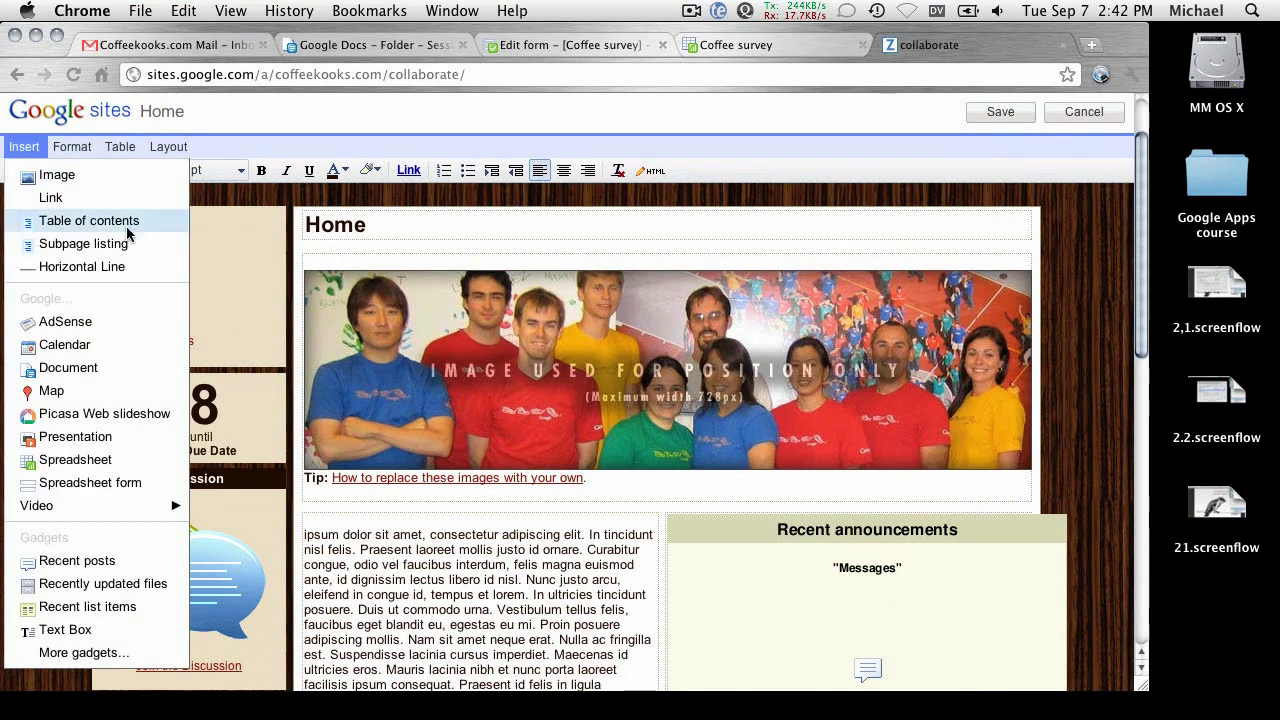
click(80, 461)
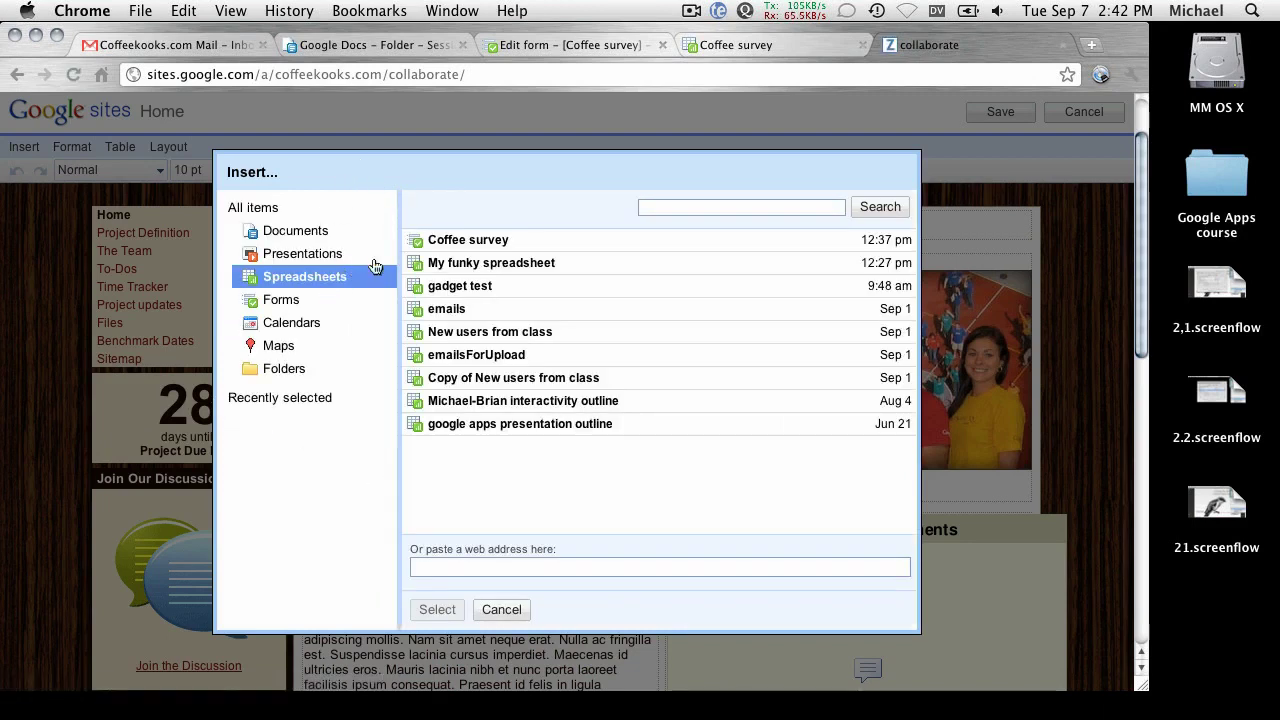
click(482, 247)
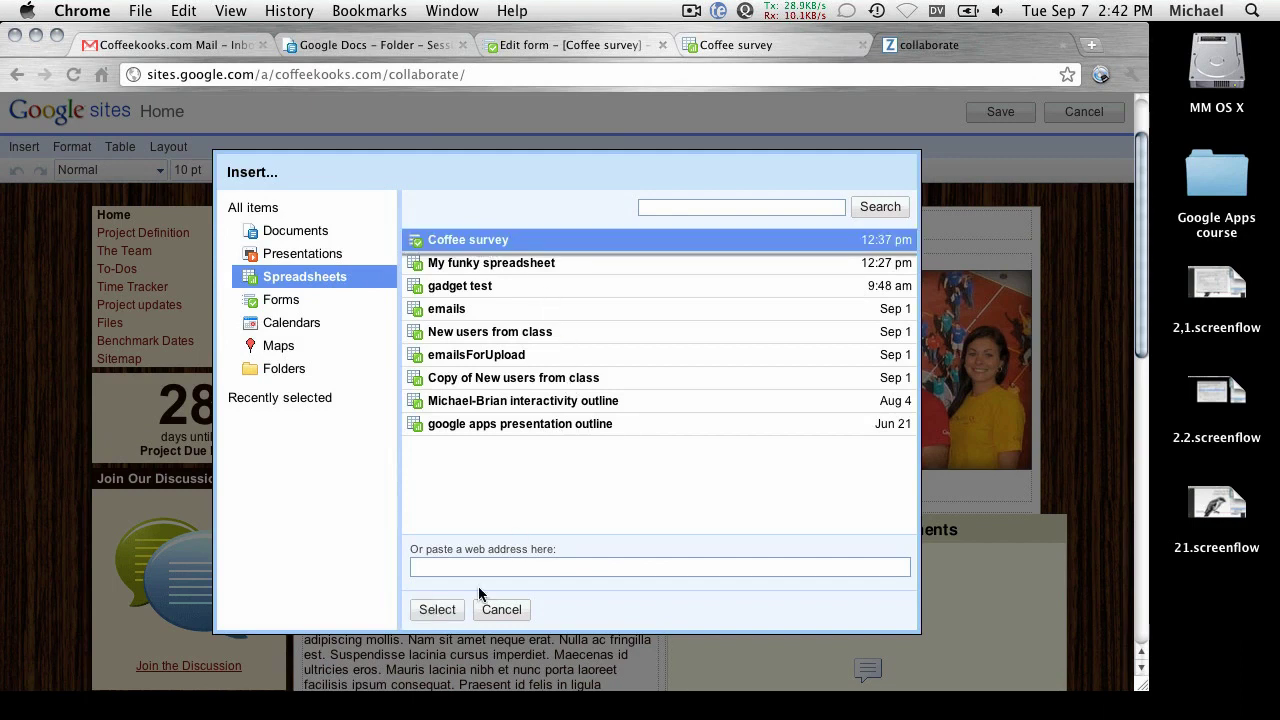
click(435, 610)
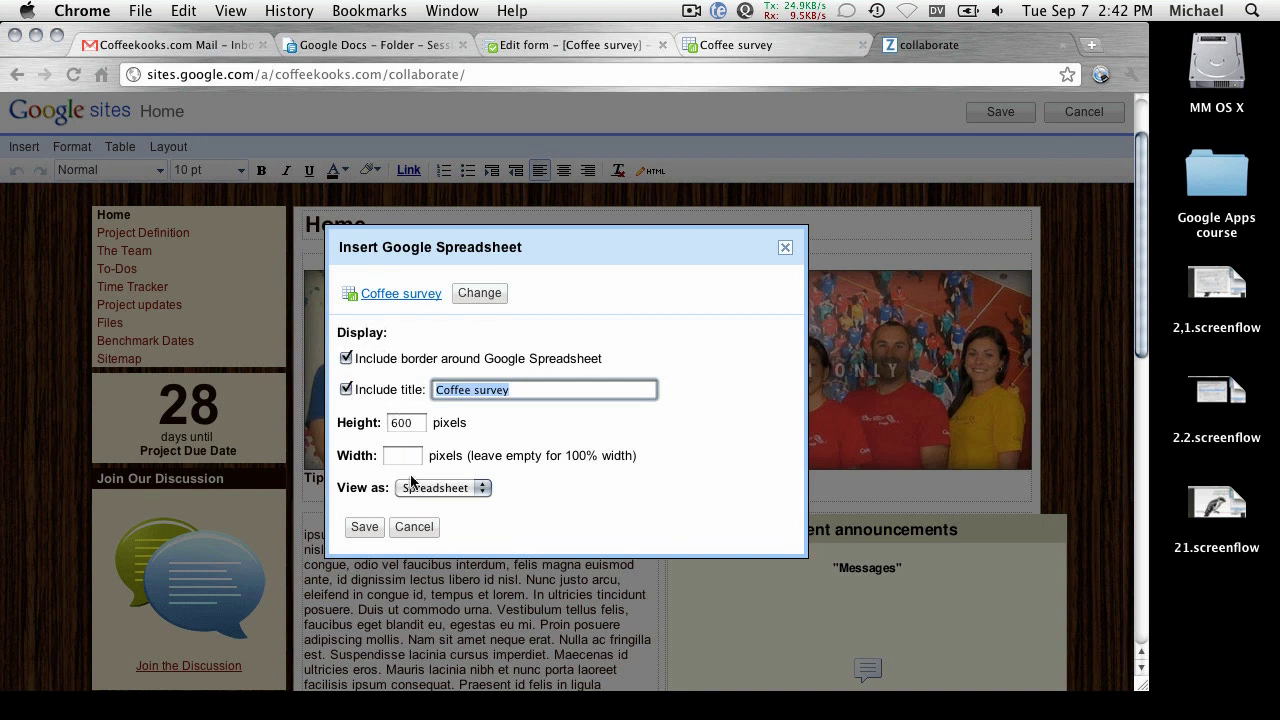
click(364, 526)
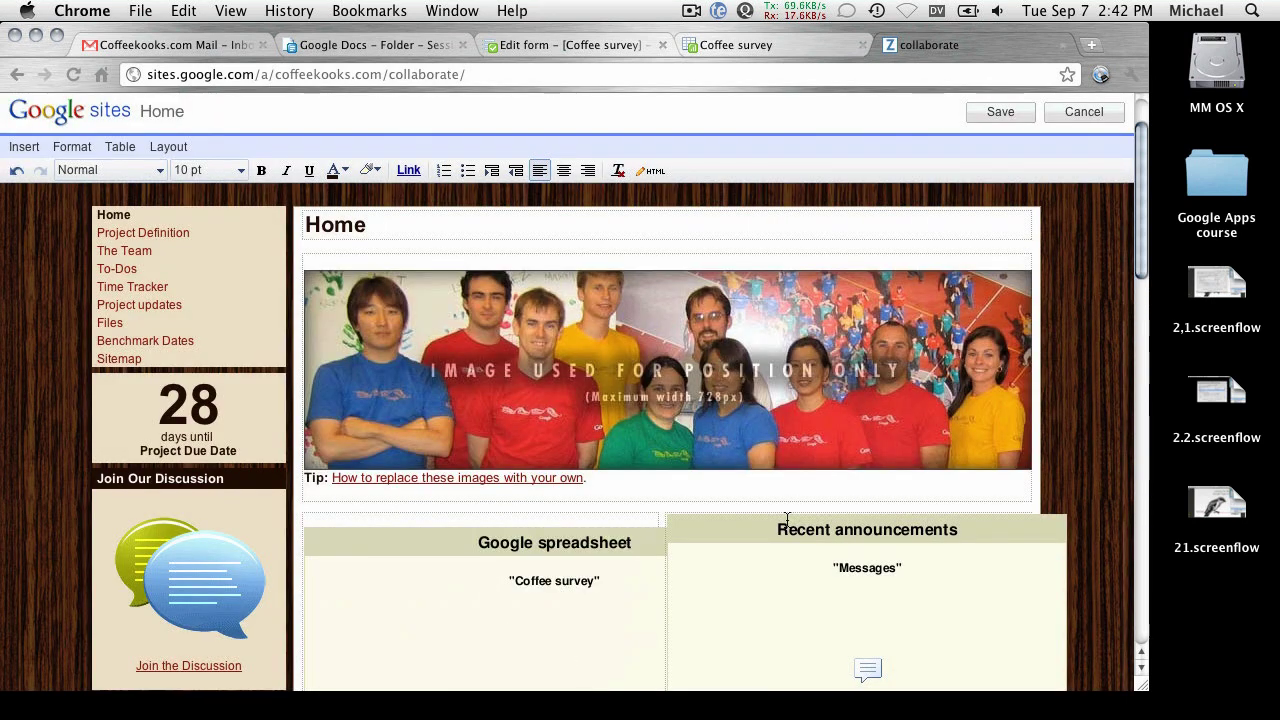
- Check the Coffee survey placeholder beside Recent announcements and save the home page
scroll(536, 569, down, 3)
click(511, 443)
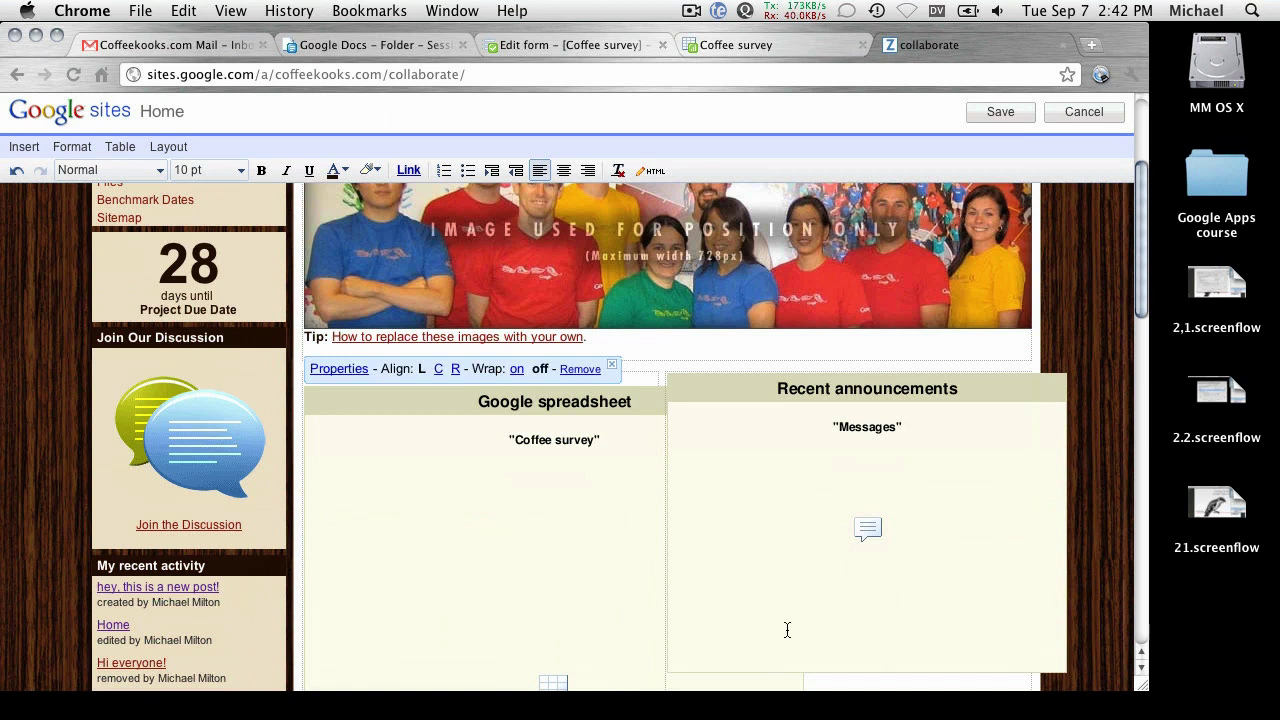
click(981, 115)
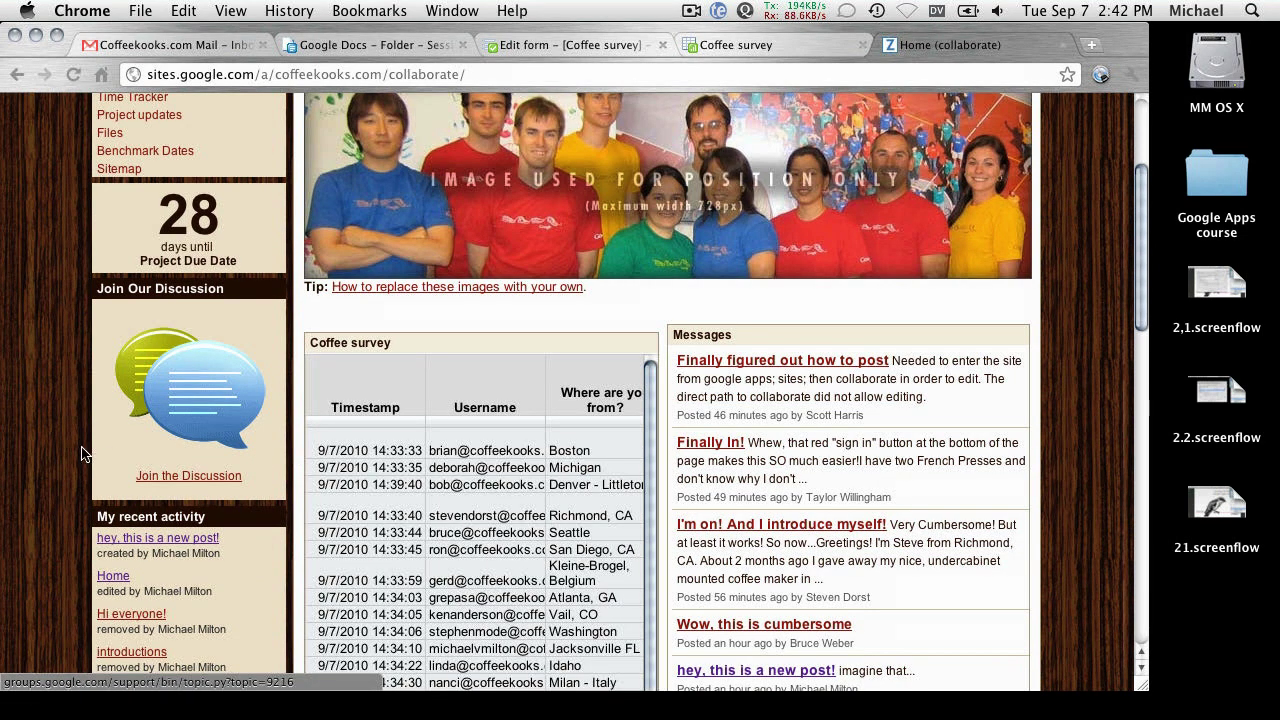
- Look through the survey responses in the Coffee survey spreadsheet embedded on the home page
scroll(60, 347, down, 2)
scroll(60, 347, down, 3)
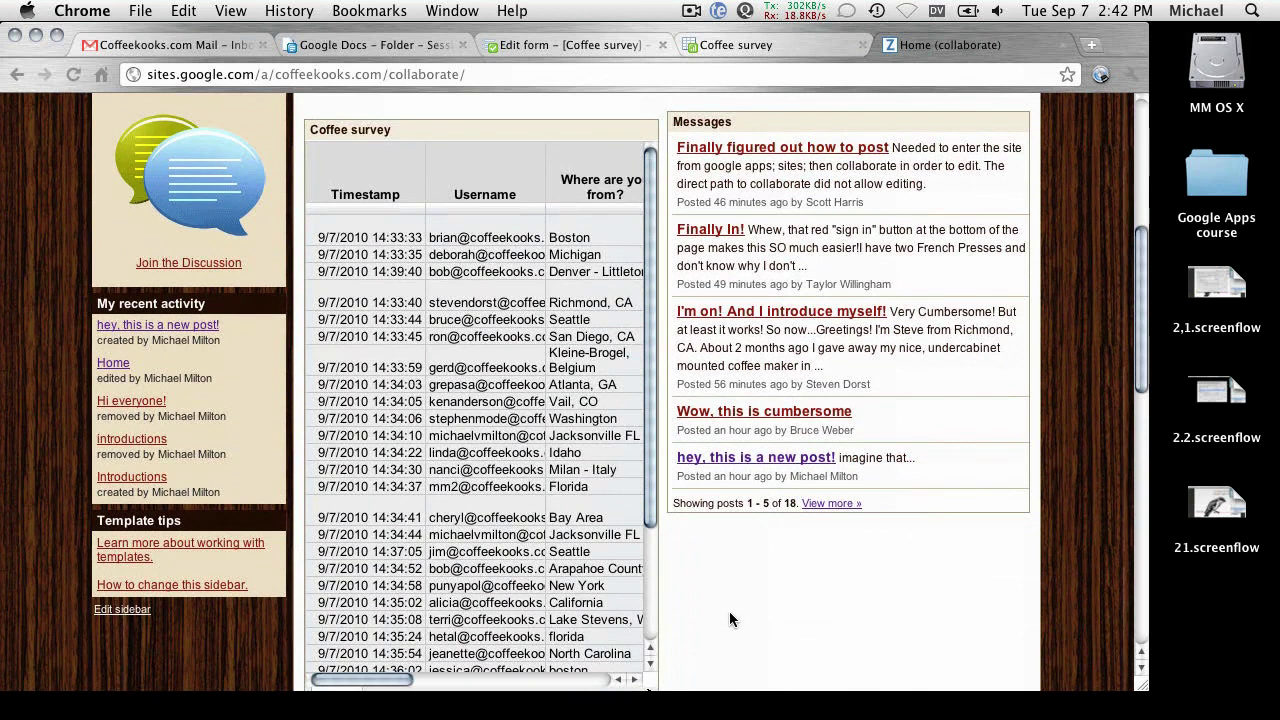
scroll(733, 600, down, 1)
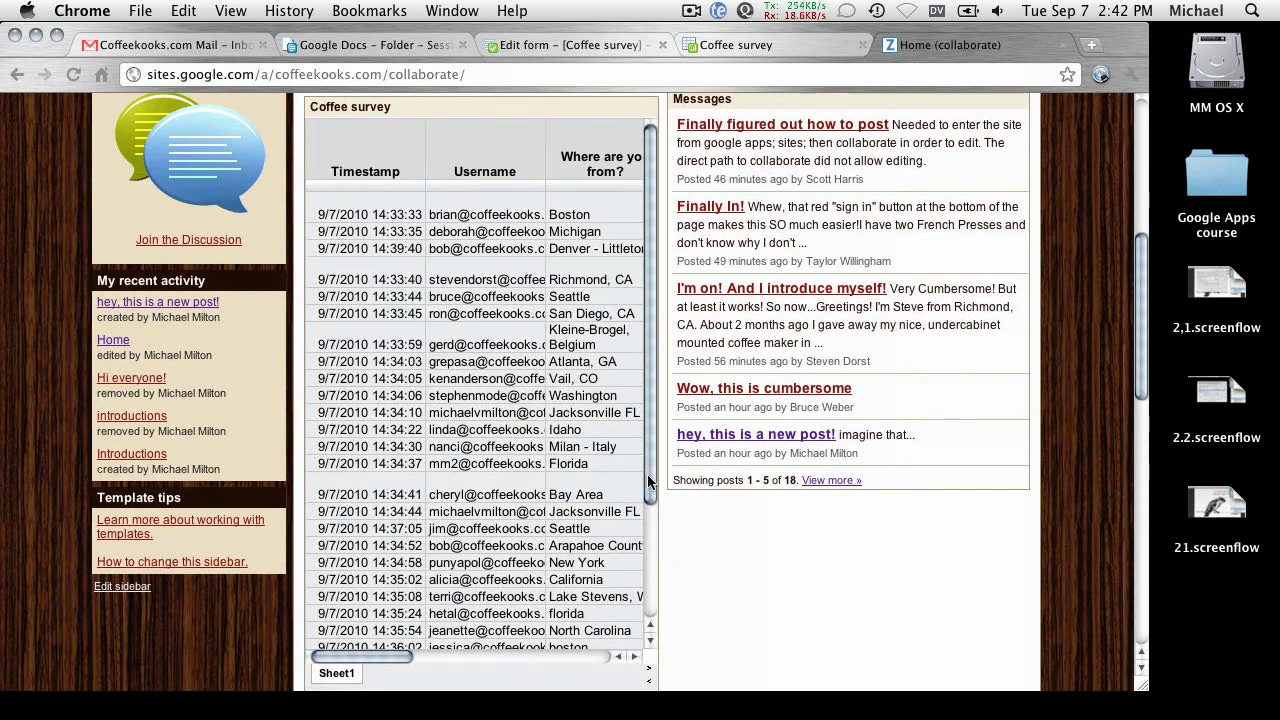
drag(647, 474, 649, 640)
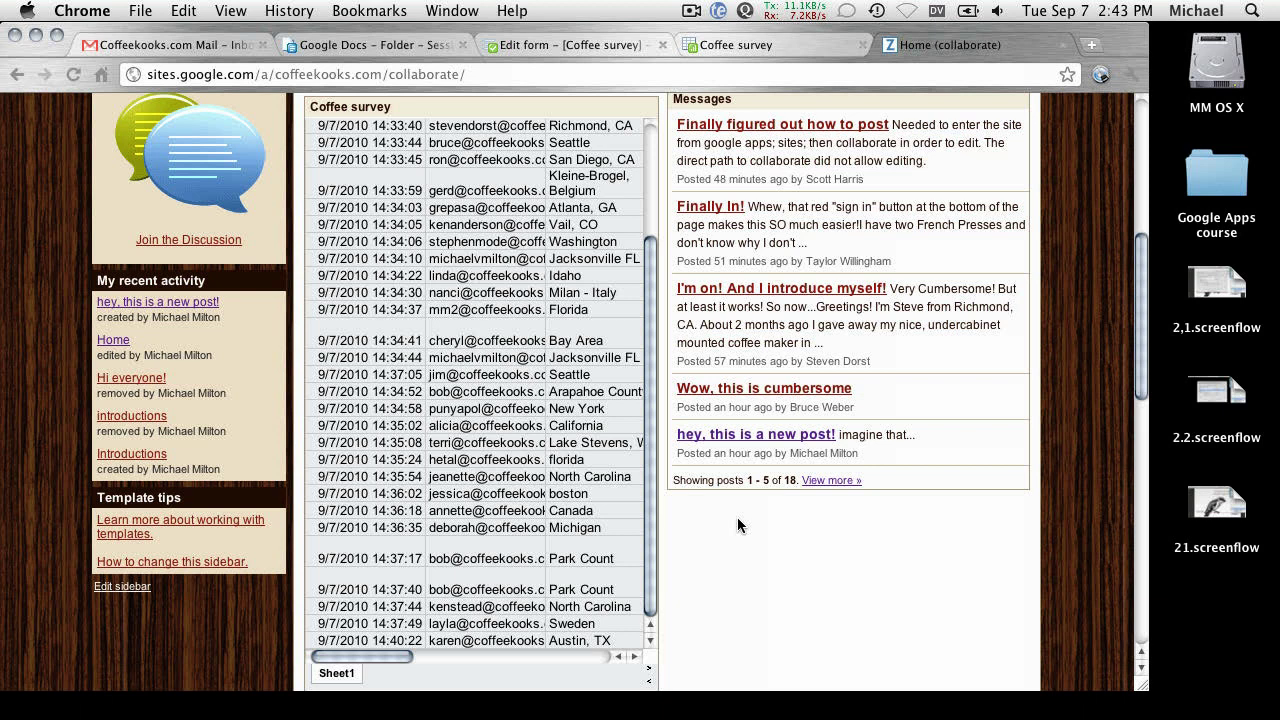
scroll(749, 293, up, 5)
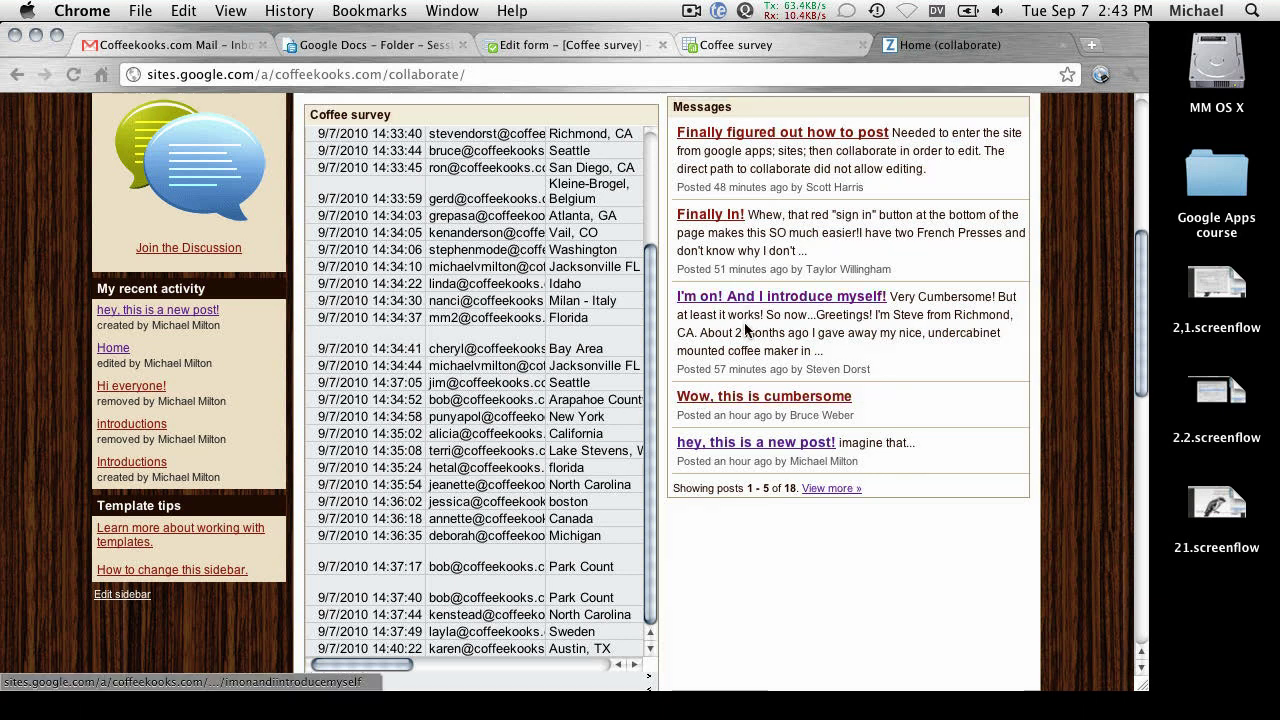
scroll(686, 492, up, 1)
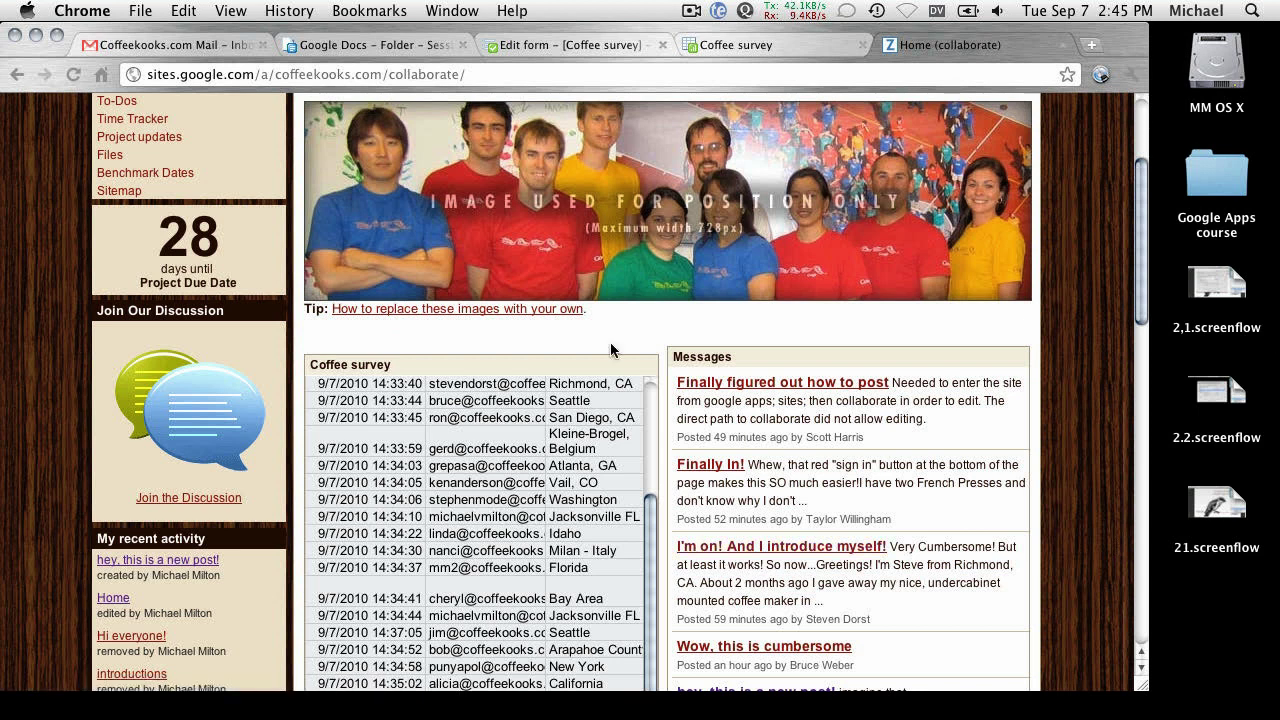
- In the Coffee survey form editor, turn automatic collection of respondents' Coffeekooks.com usernames off and back on
click(549, 44)
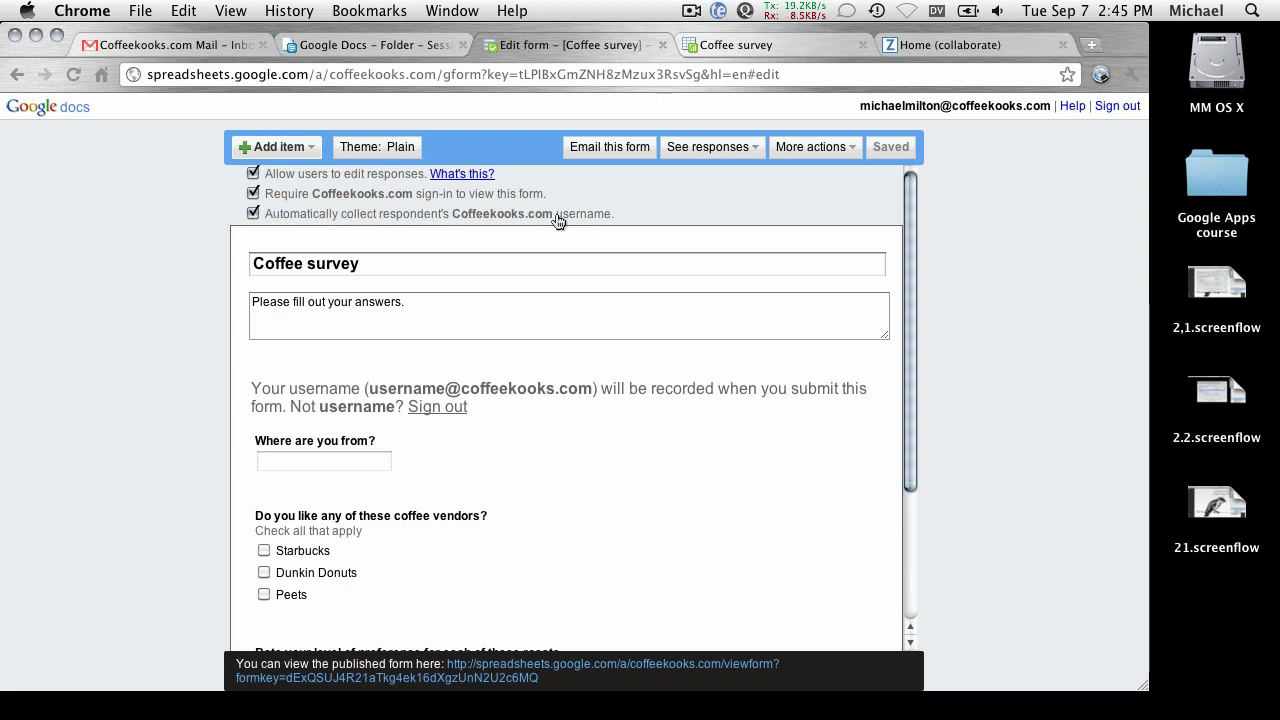
click(252, 214)
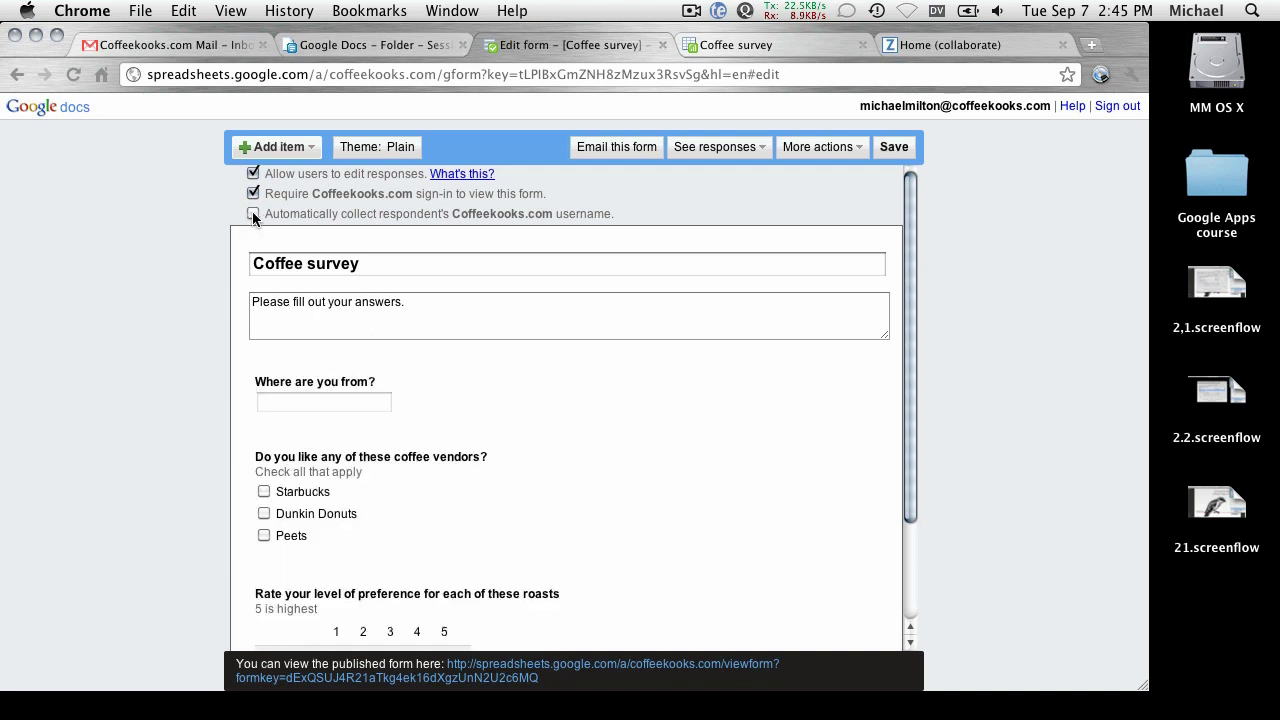
click(252, 214)
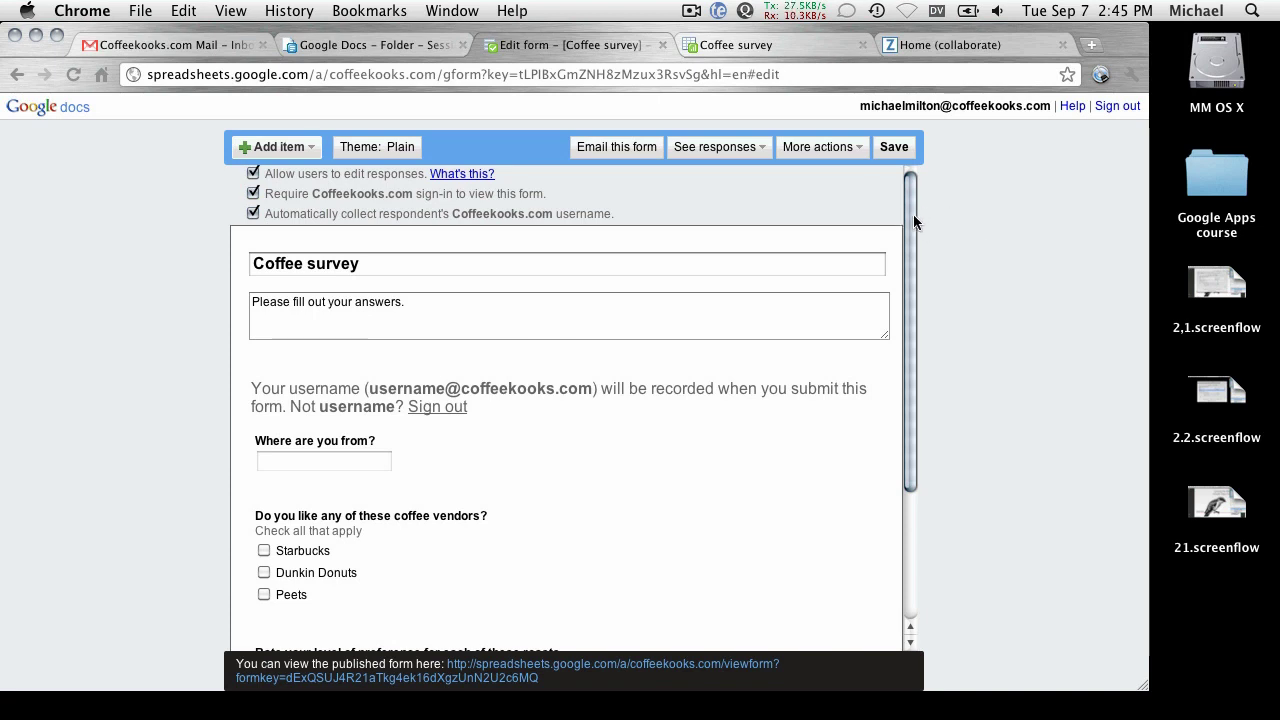
- Return to the collaborate home page and examine the embedded Coffee survey responses and the surrounding page
click(914, 50)
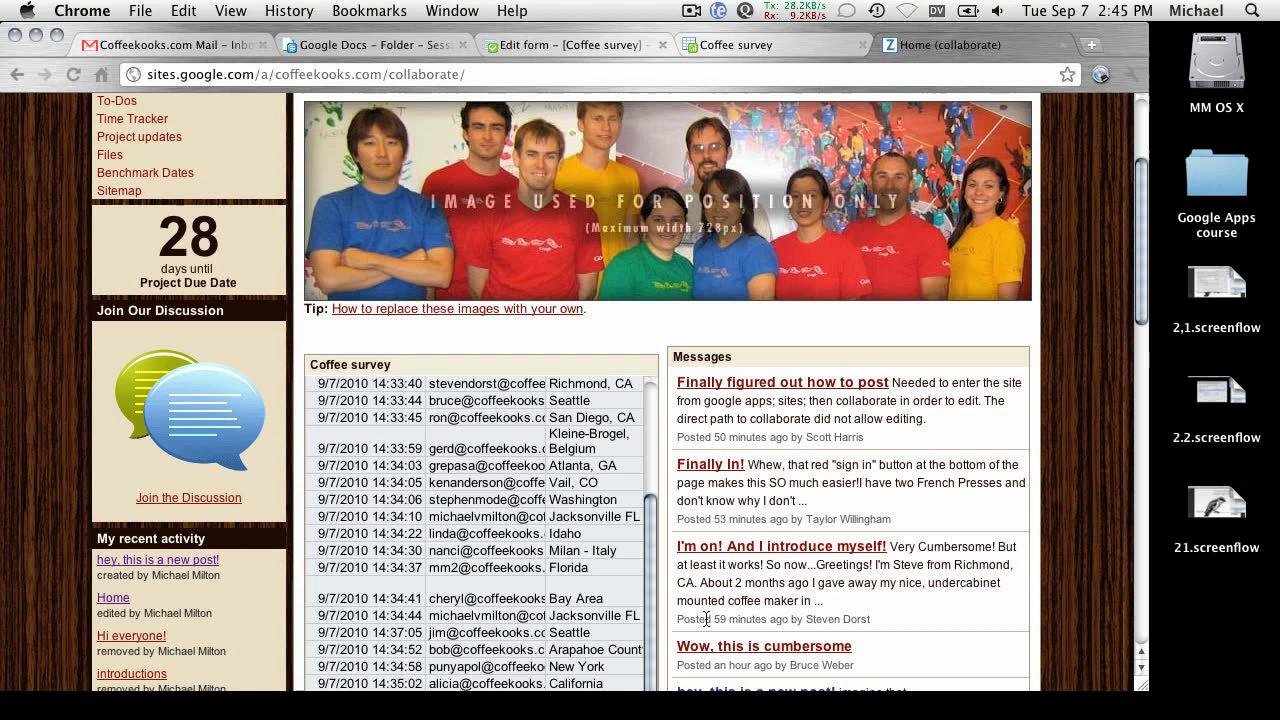
scroll(704, 589, down, 2)
scroll(709, 499, down, 4)
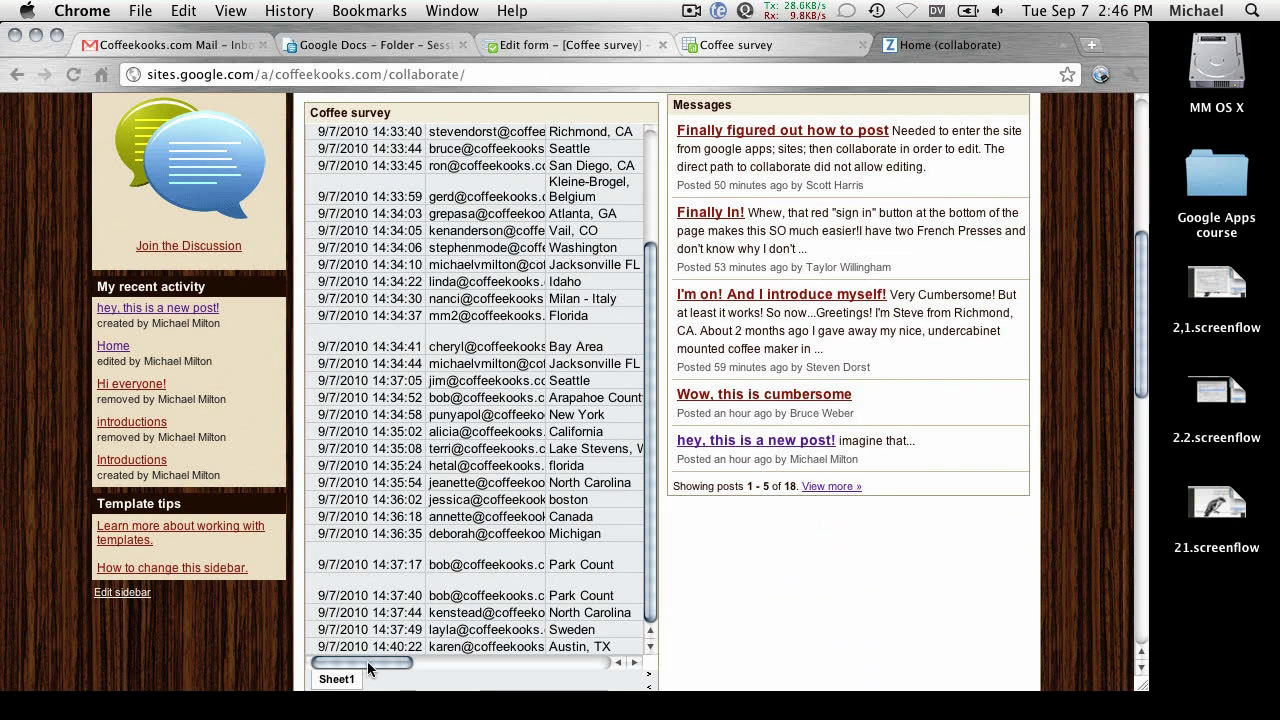
mouse_move(367, 661)
mouse_down()
mouse_move(522, 644)
mouse_move(362, 655)
mouse_up()
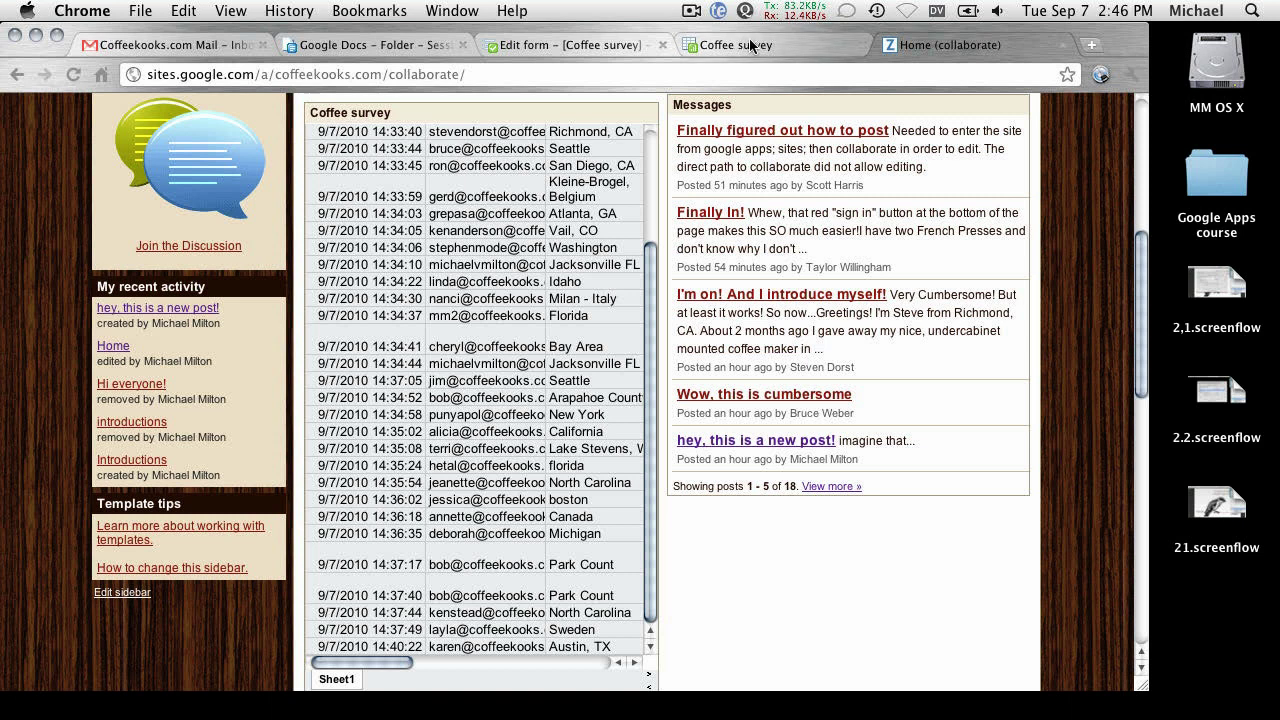
scroll(832, 258, up, 5)
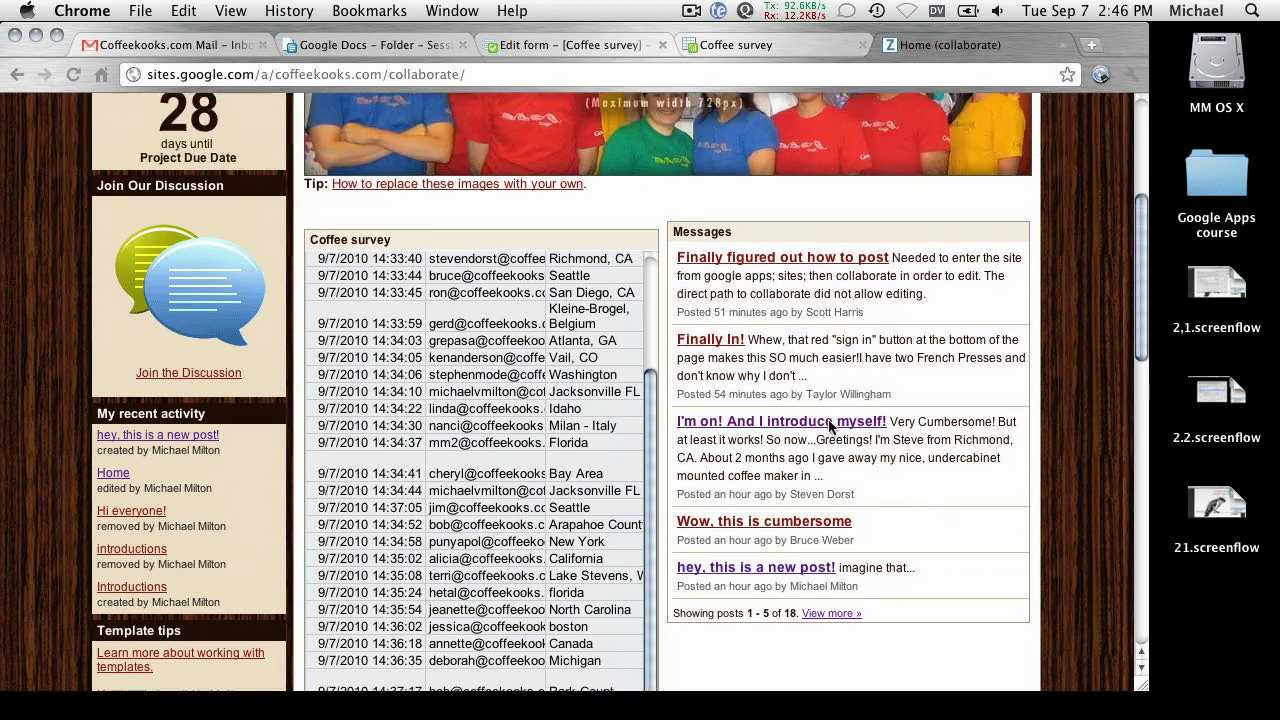
scroll(817, 560, up, 4)
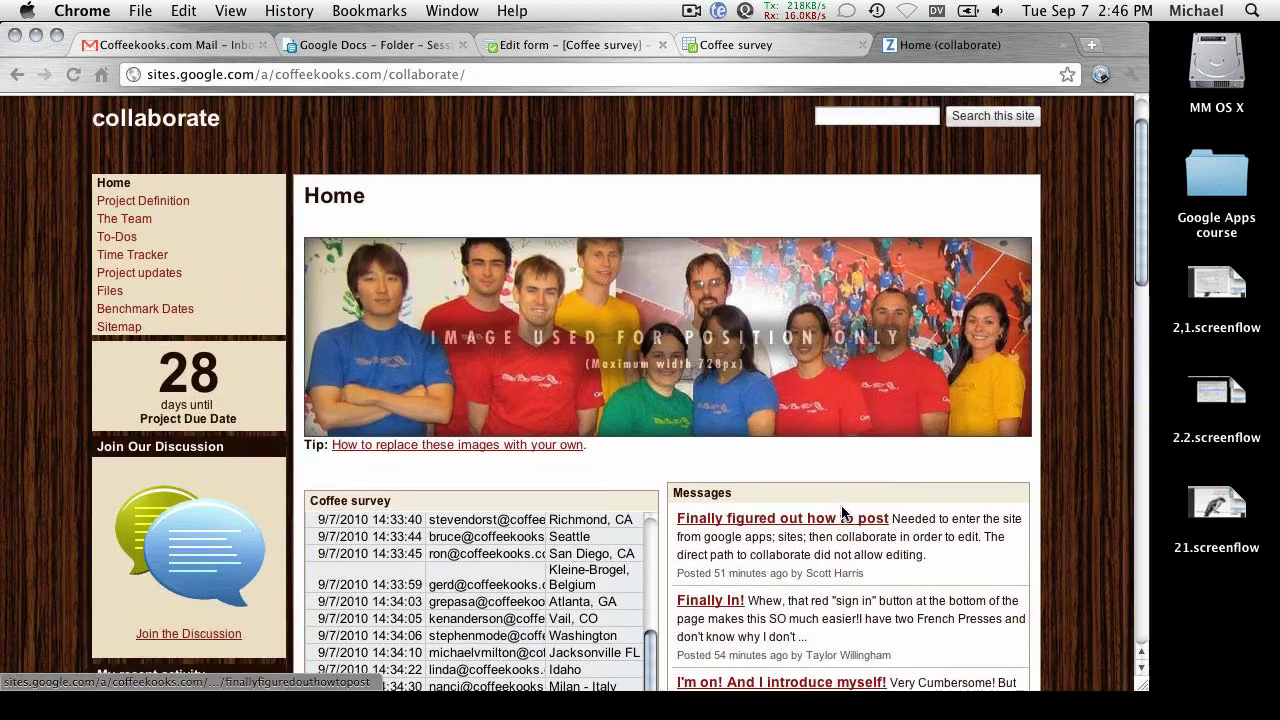
scroll(836, 480, up, 2)
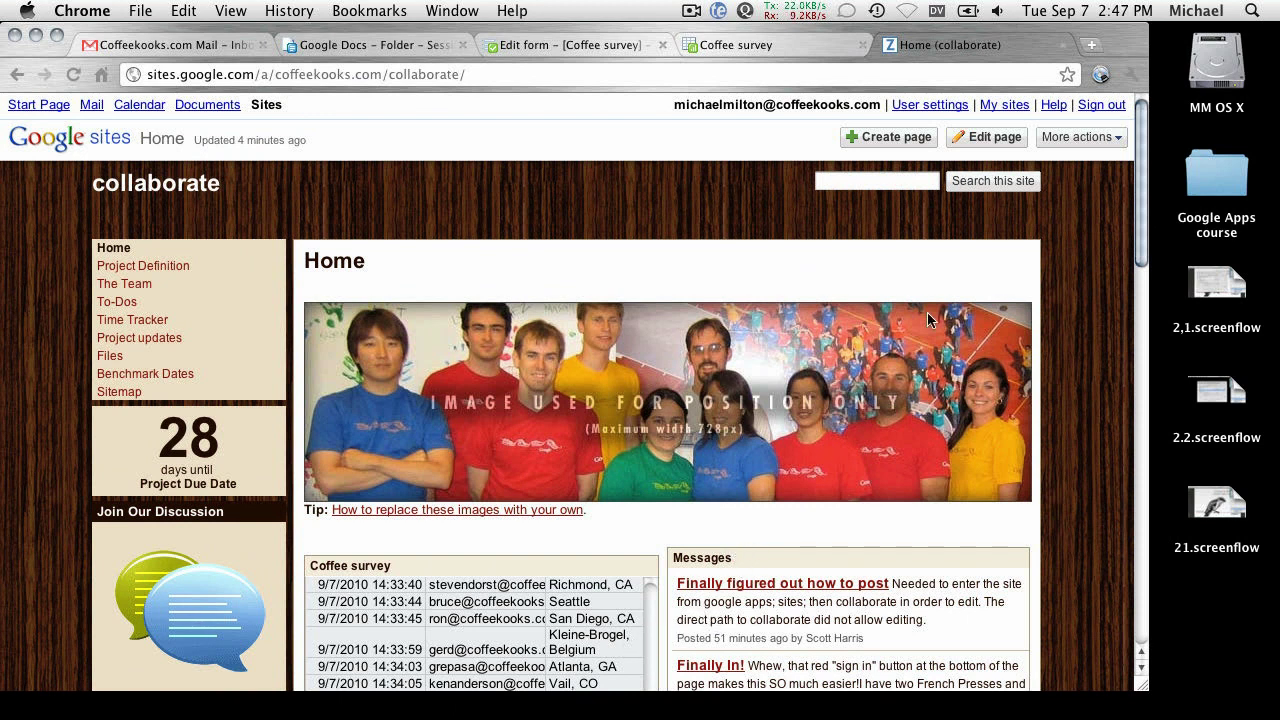
- Edit the home page, add a blank line above the Coffee survey spreadsheet, and open the gadget gallery for insertion there
click(975, 140)
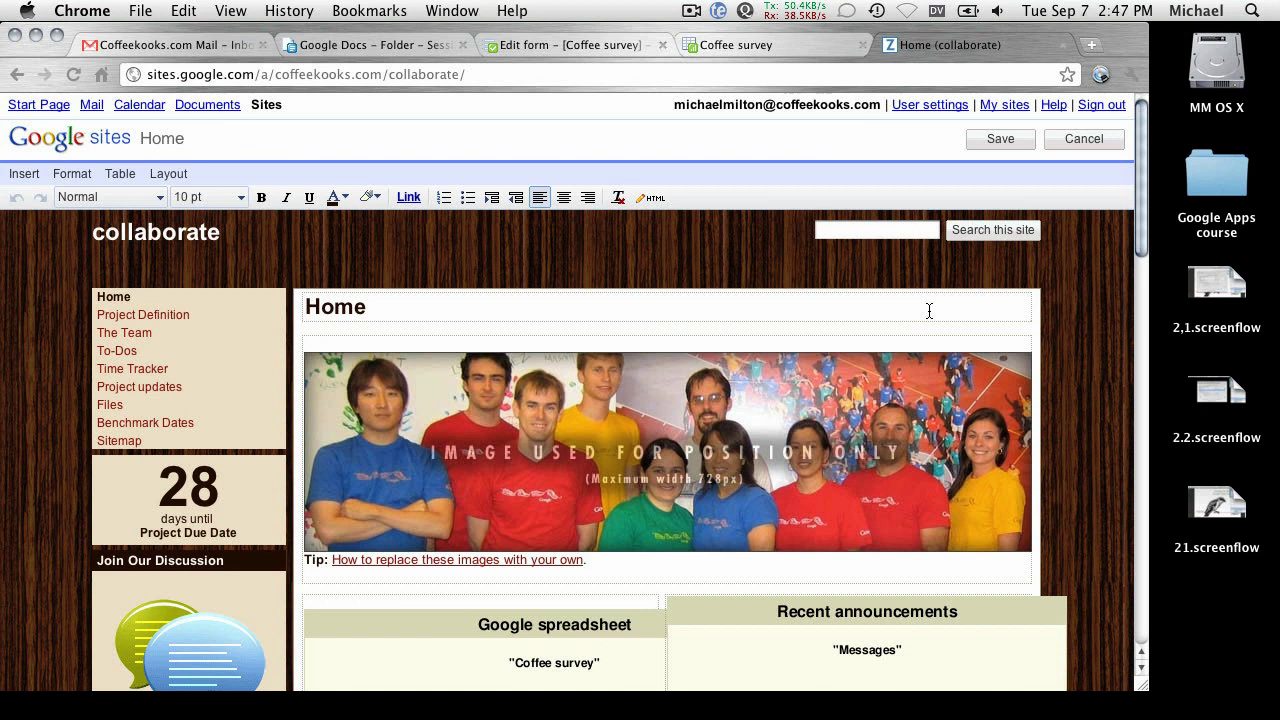
click(349, 660)
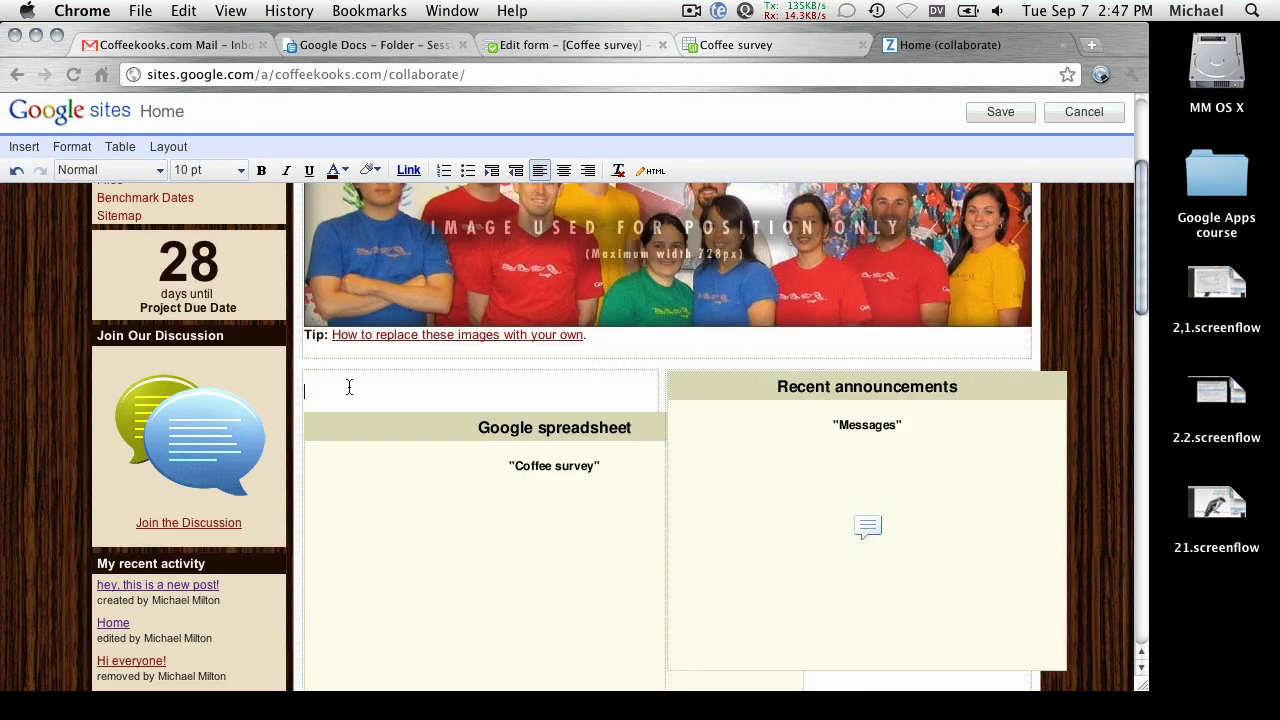
click(24, 147)
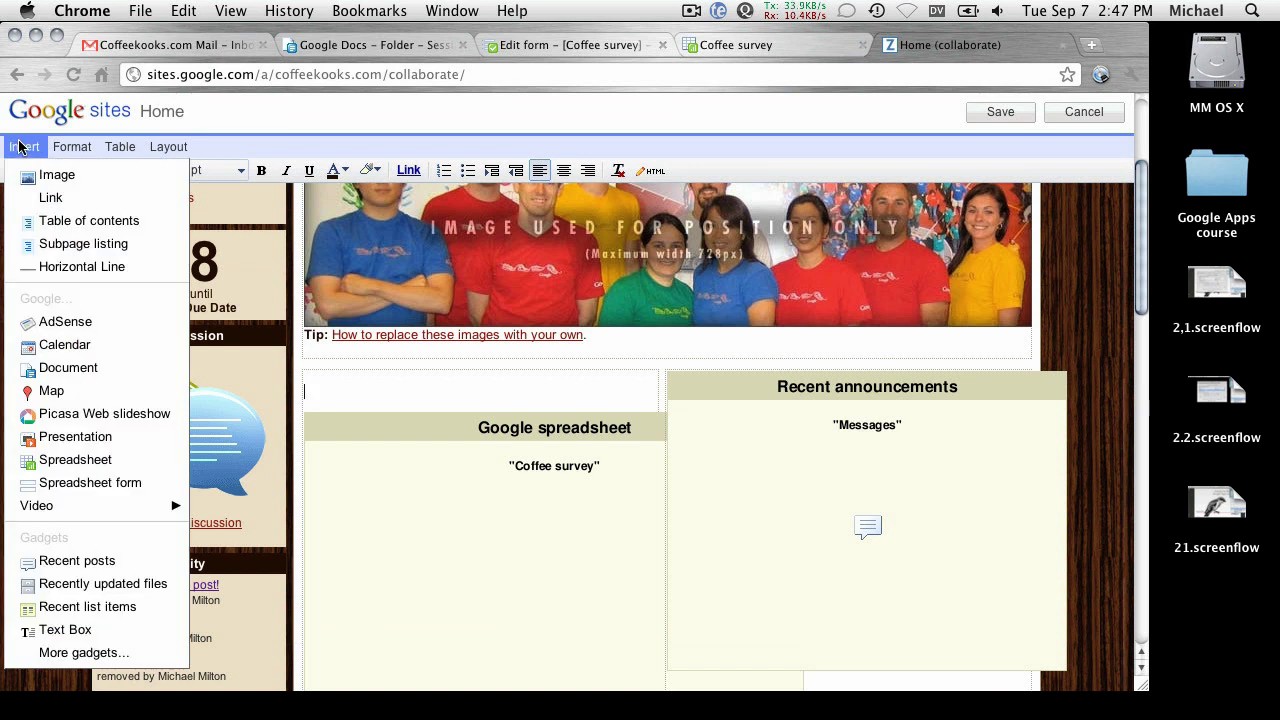
mouse_move(115, 513)
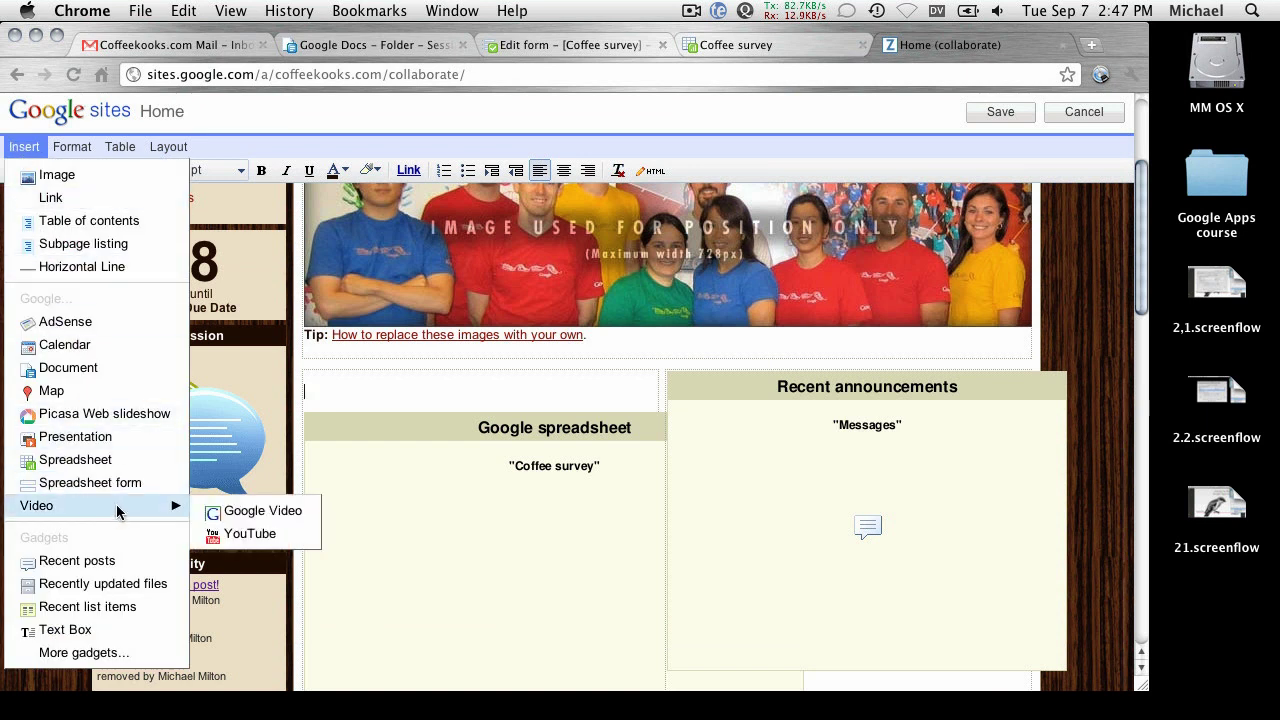
click(79, 654)
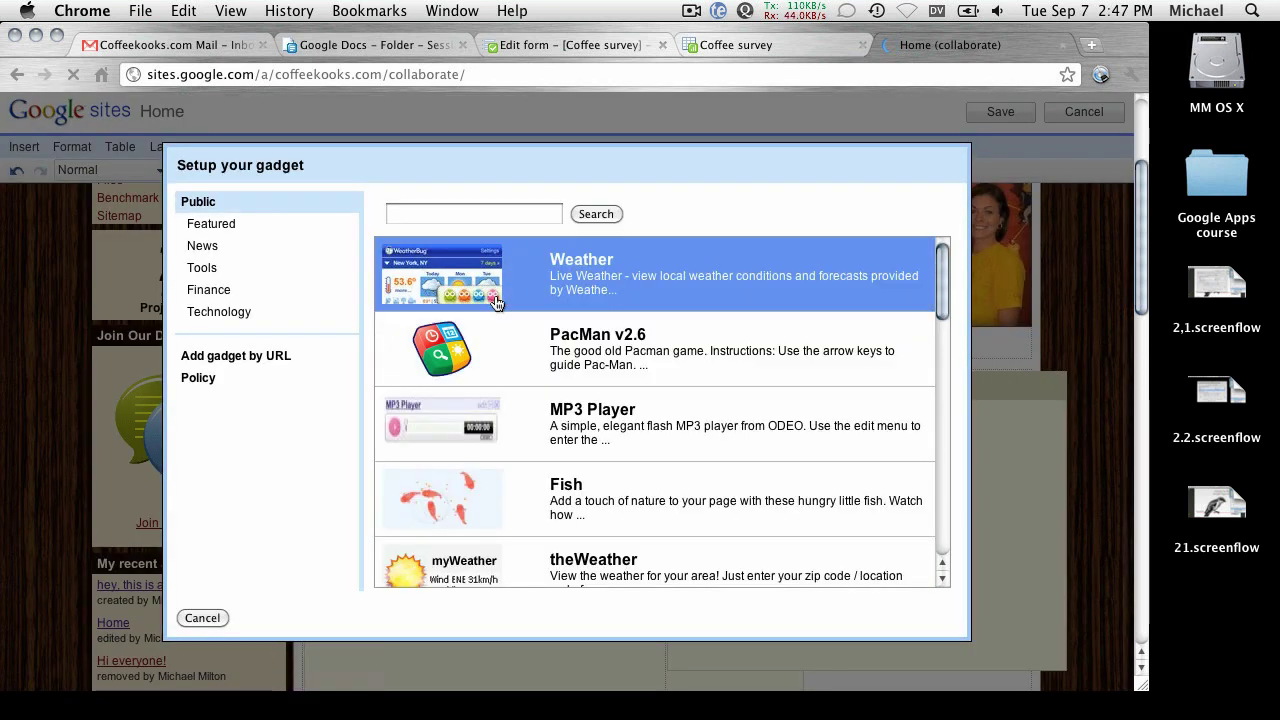
- Search the public gadget gallery for "chart"
click(234, 228)
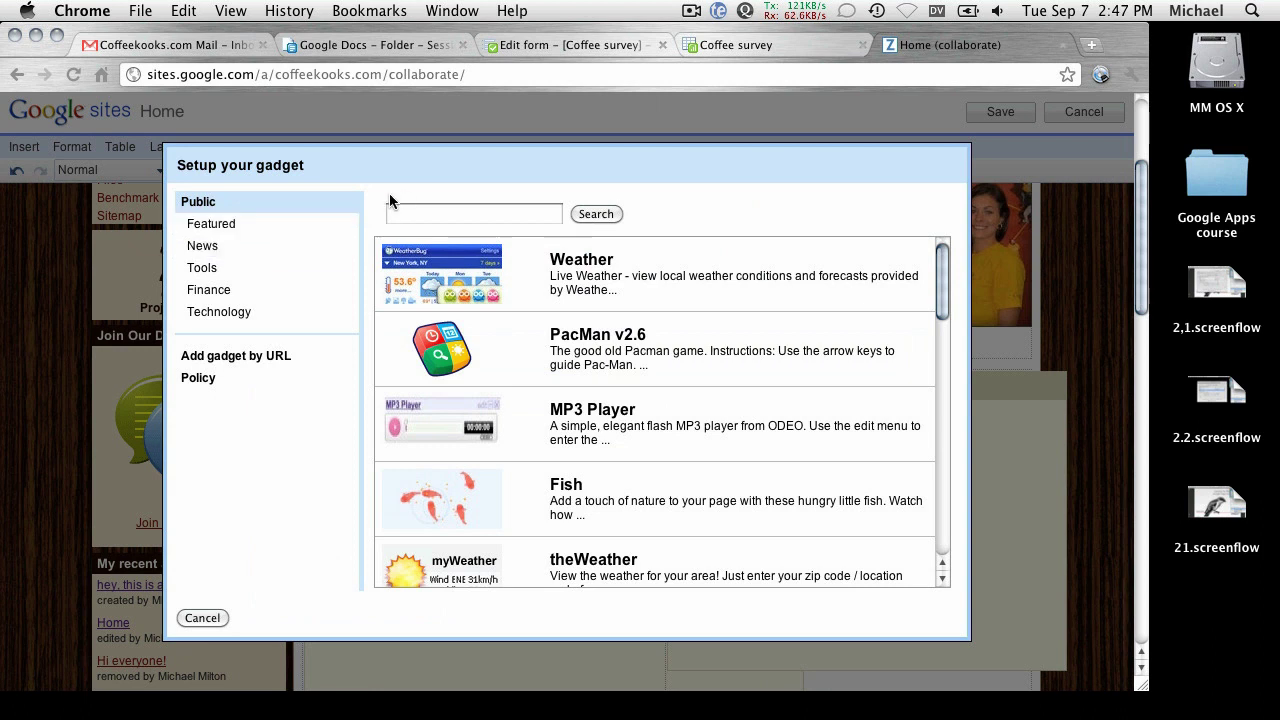
click(407, 212)
text(chart)
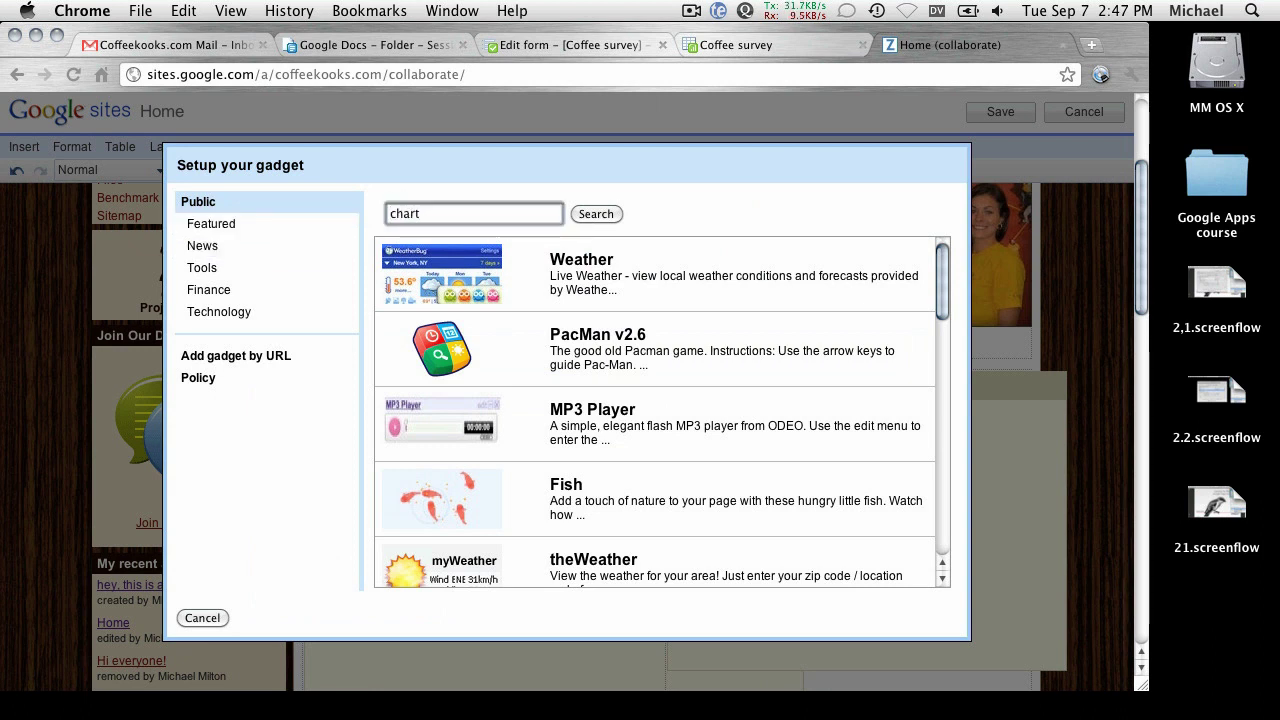
key(Return)
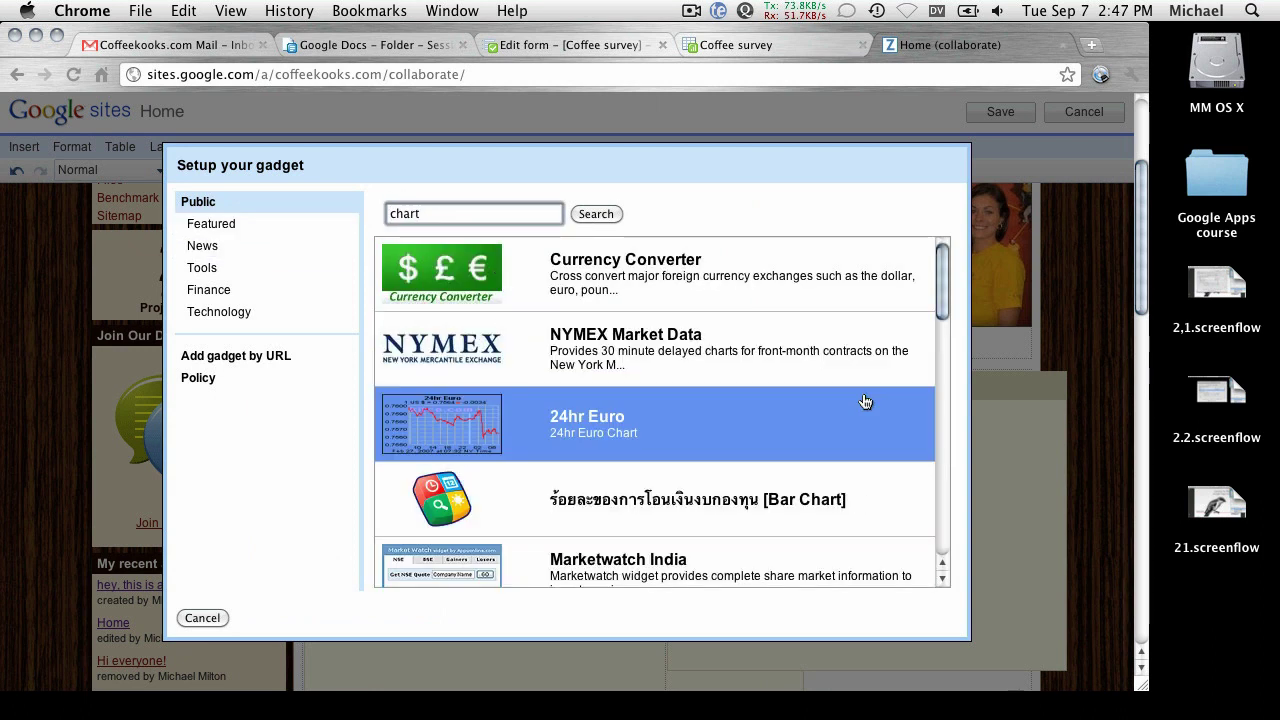
- Find the official Google Area Chart gadget among the chart gadgets and select it for the home page
click(941, 372)
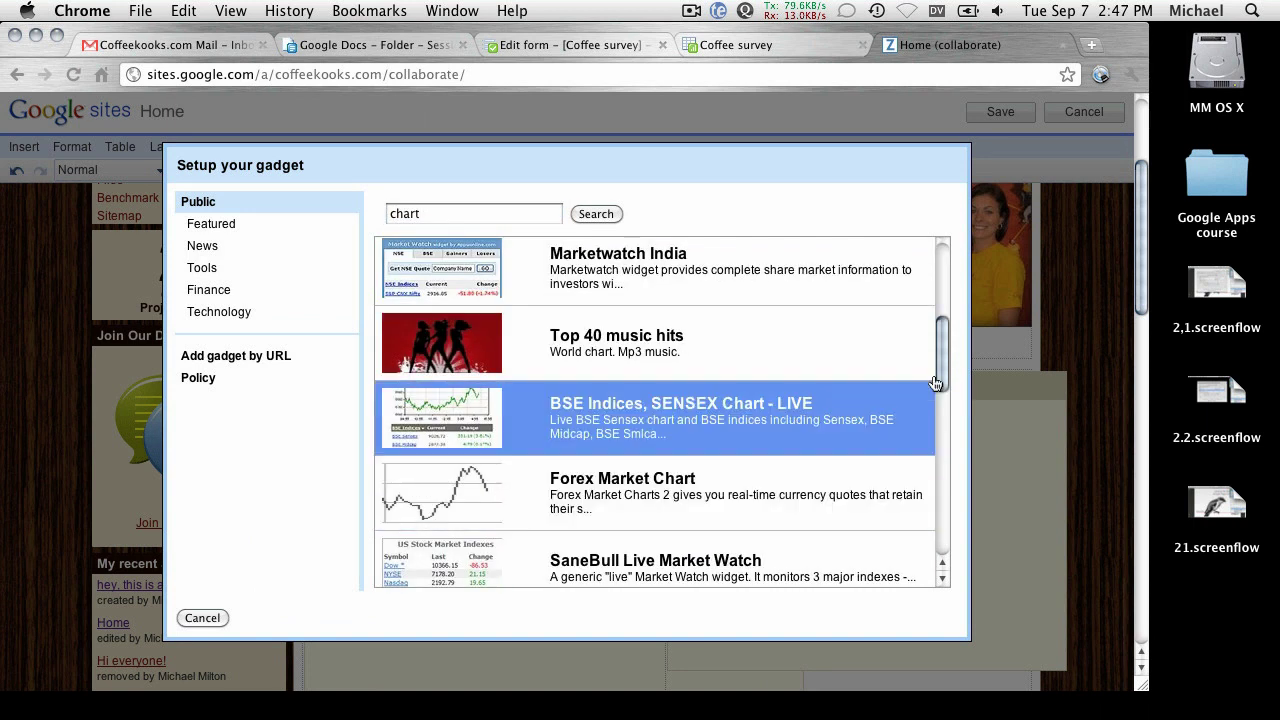
drag(944, 361, 929, 471)
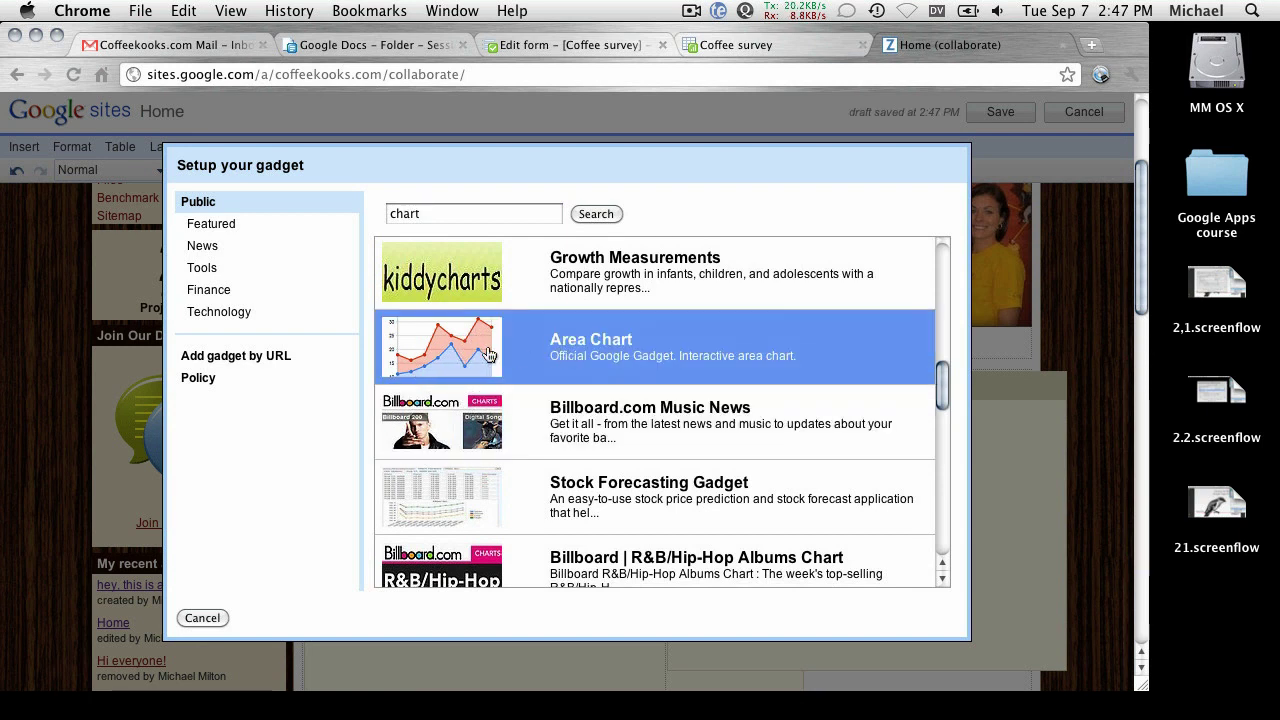
click(463, 352)
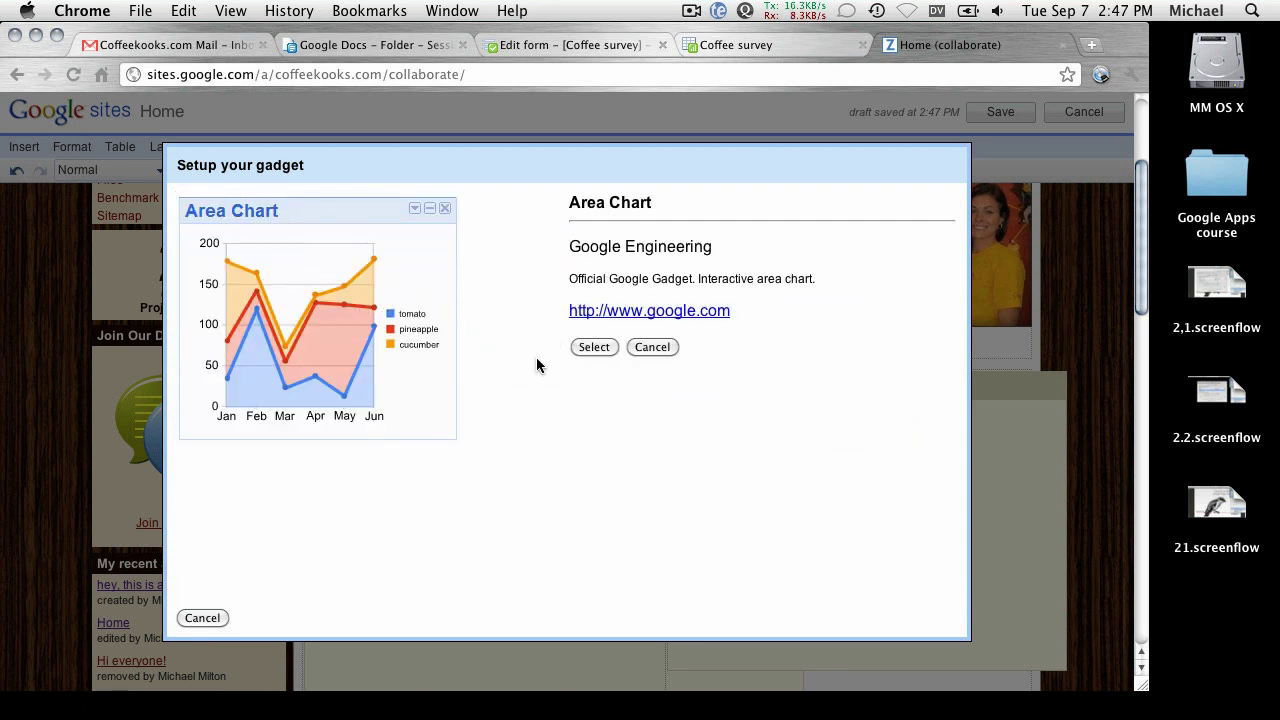
click(590, 344)
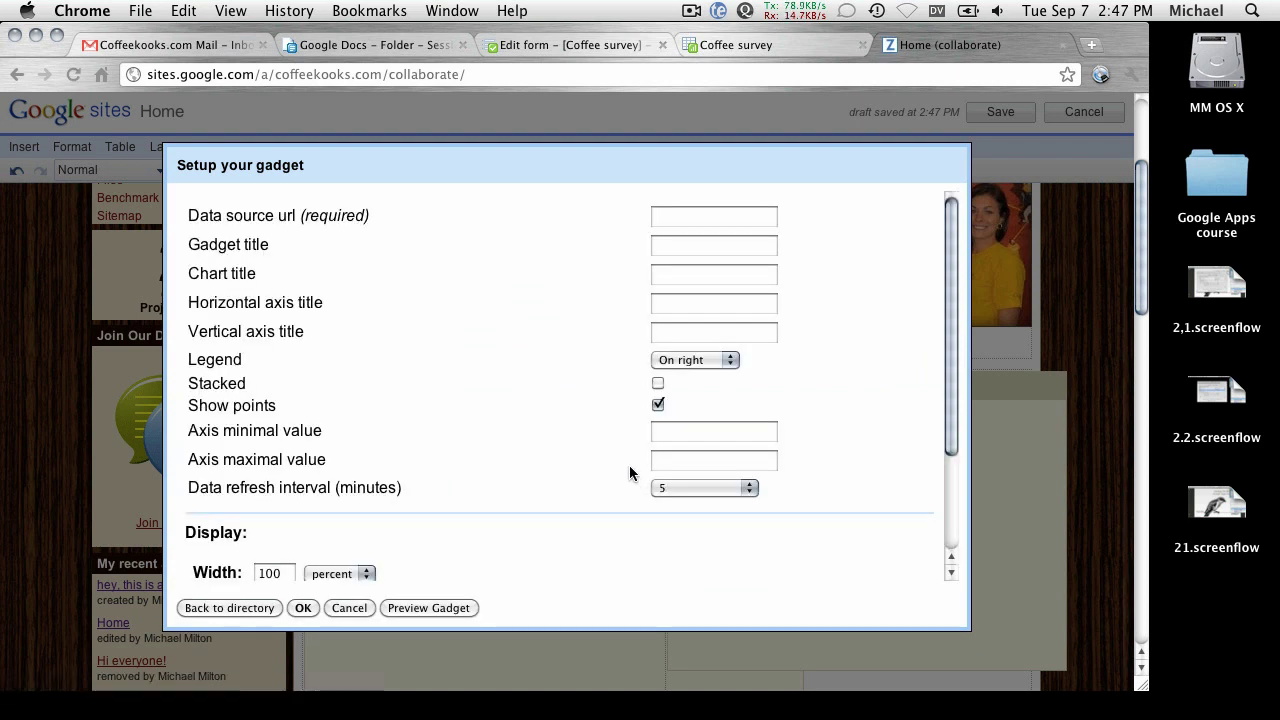
- Copy the Coffee survey spreadsheet's published web page link and enter it as the Area Chart gadget's data source URL
click(697, 218)
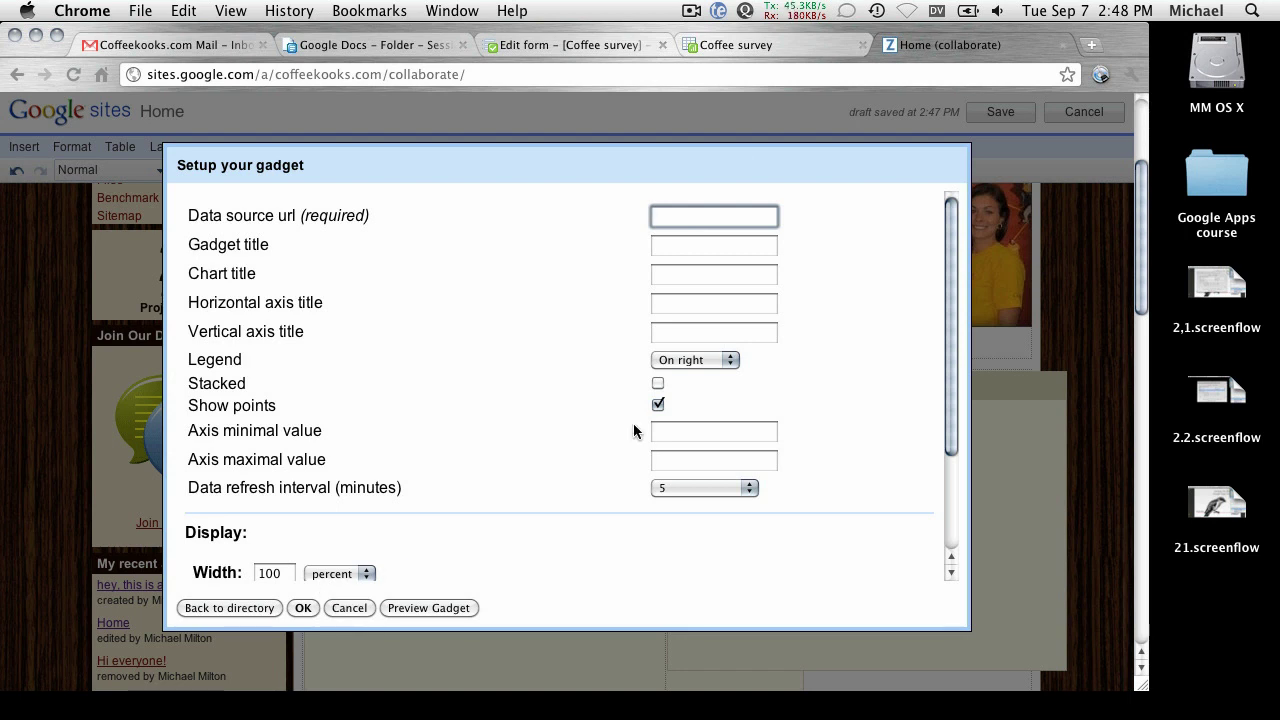
click(760, 45)
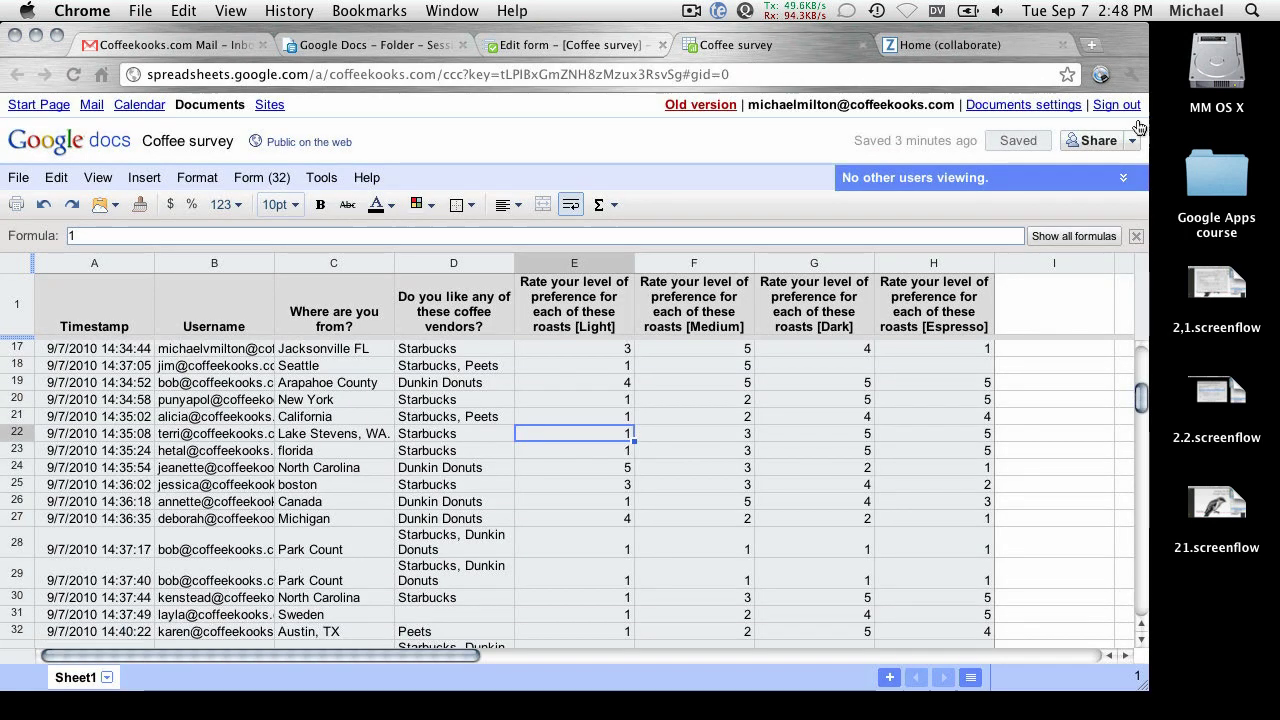
click(1133, 141)
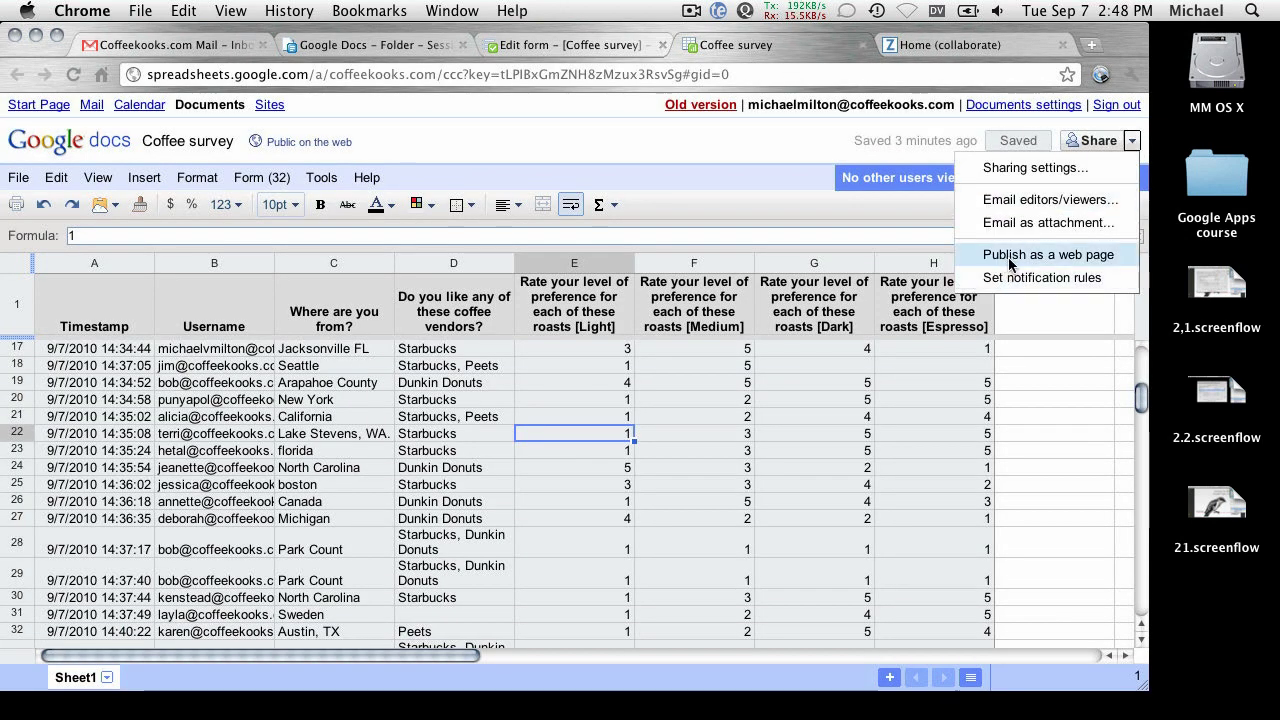
click(1060, 255)
click(814, 147)
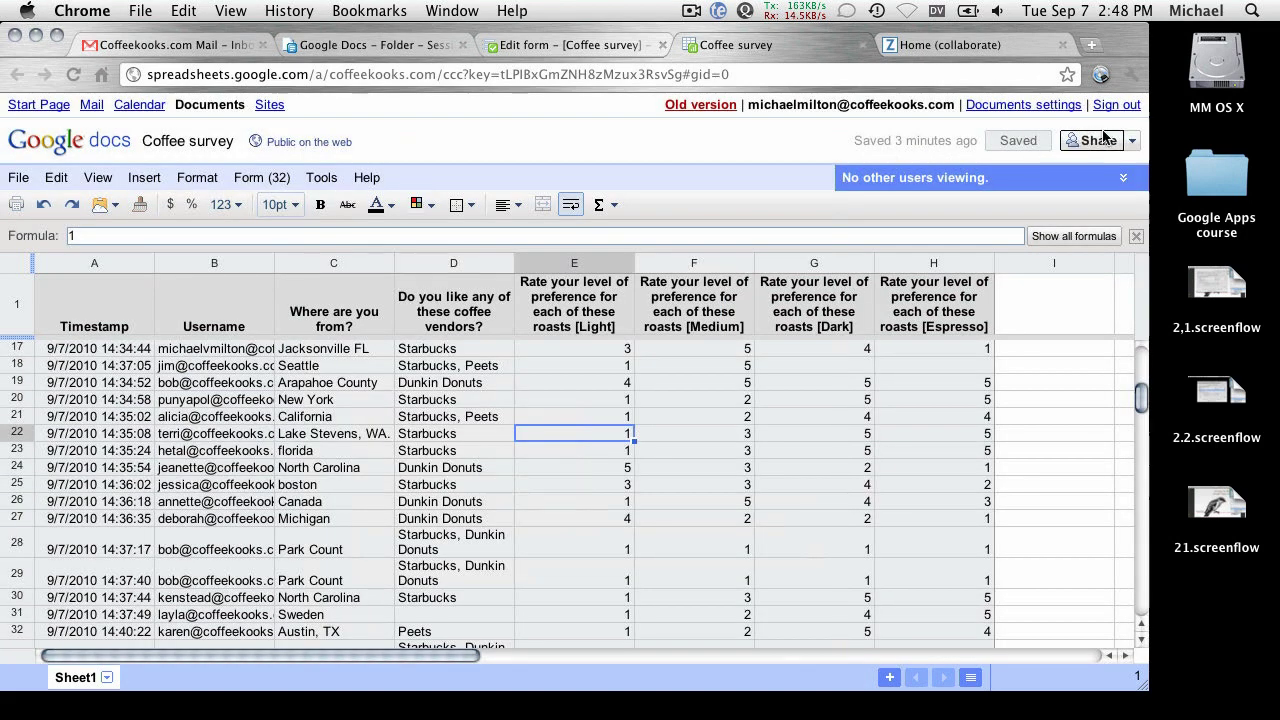
click(1133, 141)
click(1073, 167)
click(543, 268)
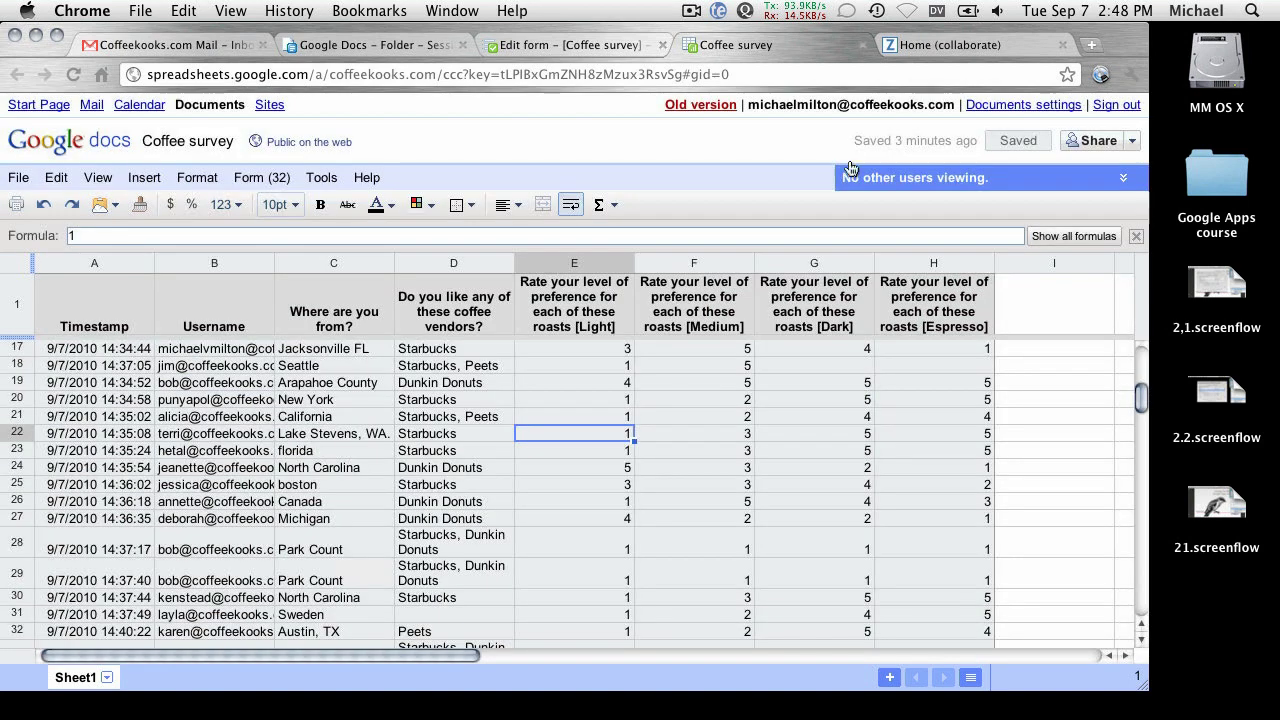
key(ctrl+Tab)
key(super+v)
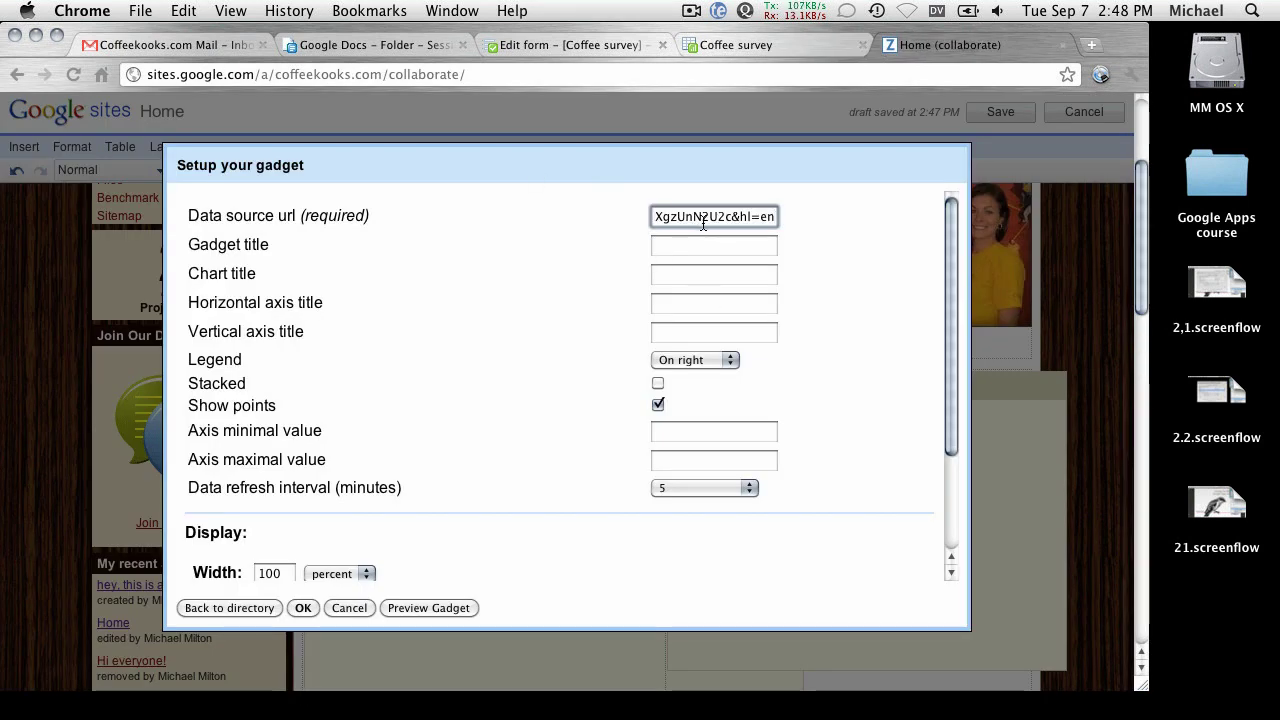
- Preview the Area Chart gadget with its title and axis settings left blank, and insert it into the home page
click(691, 244)
key(Tab)
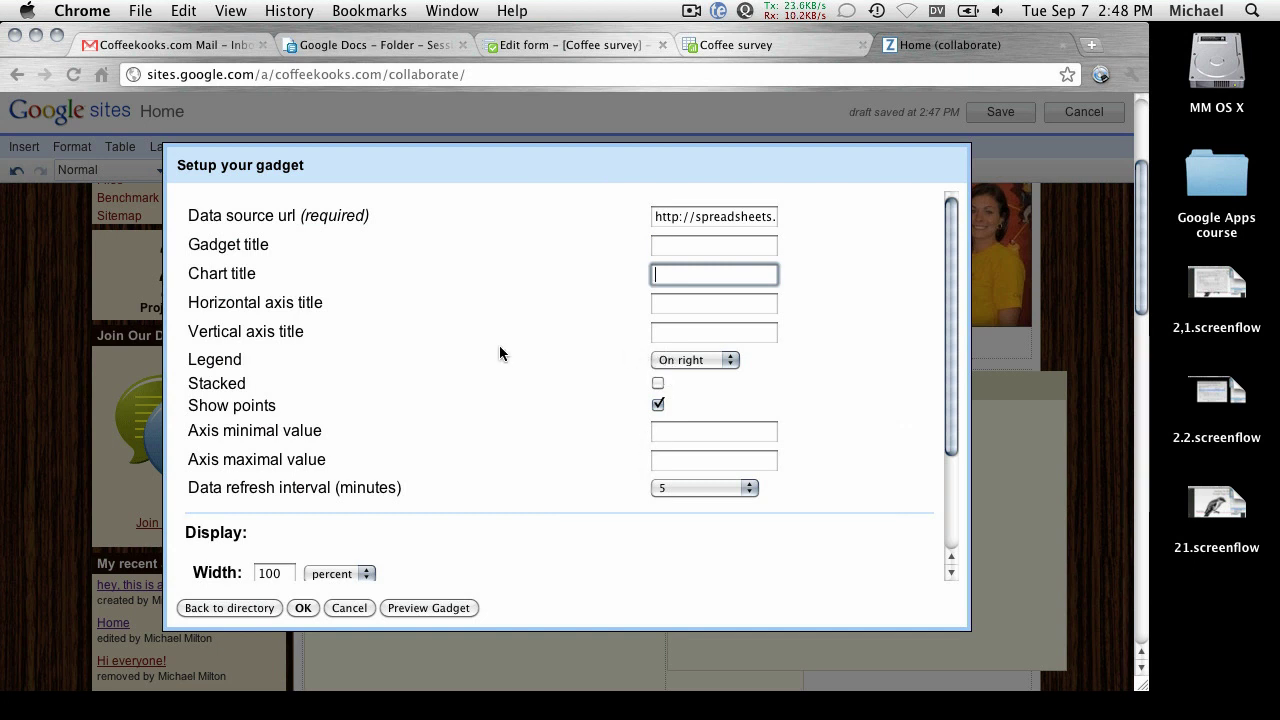
click(700, 432)
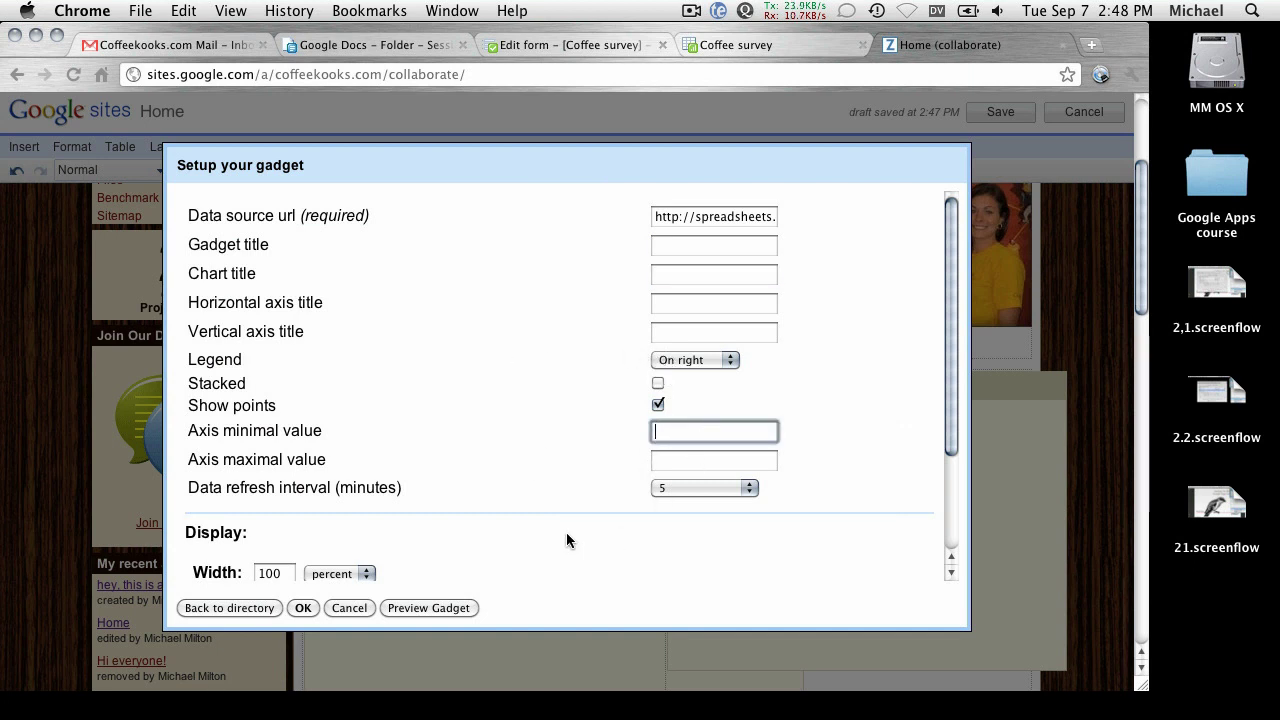
click(414, 606)
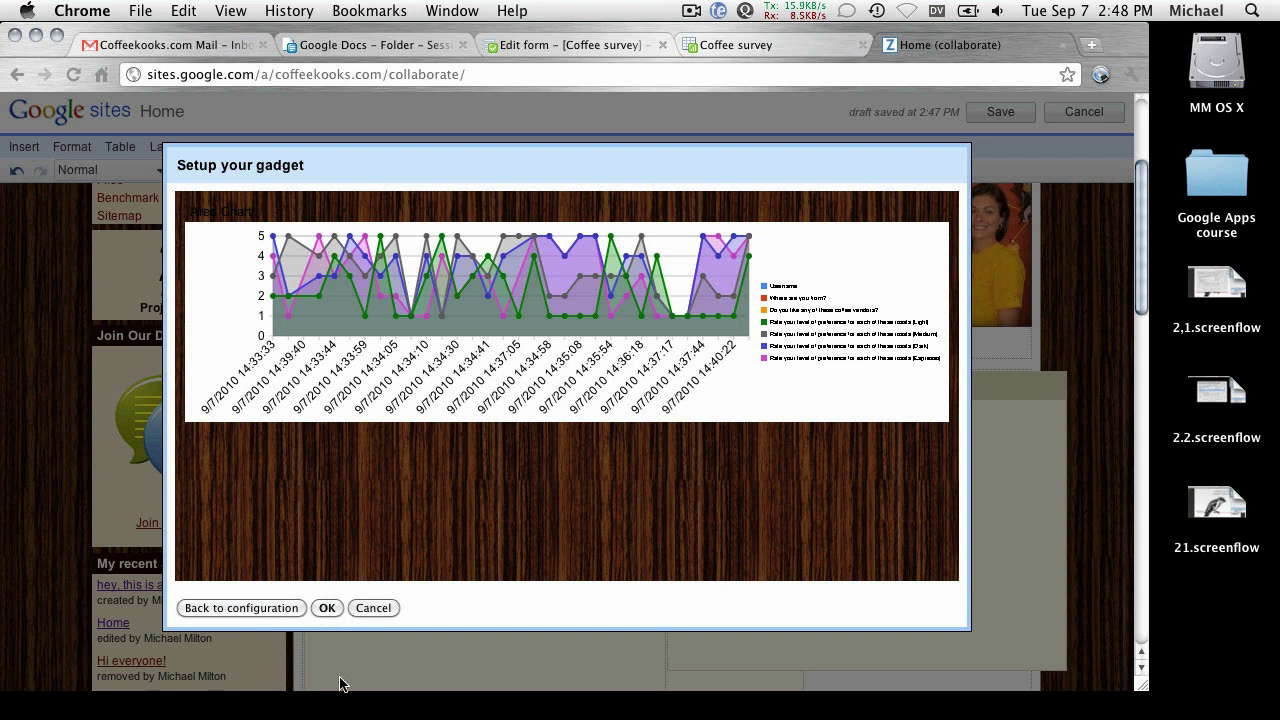
click(322, 612)
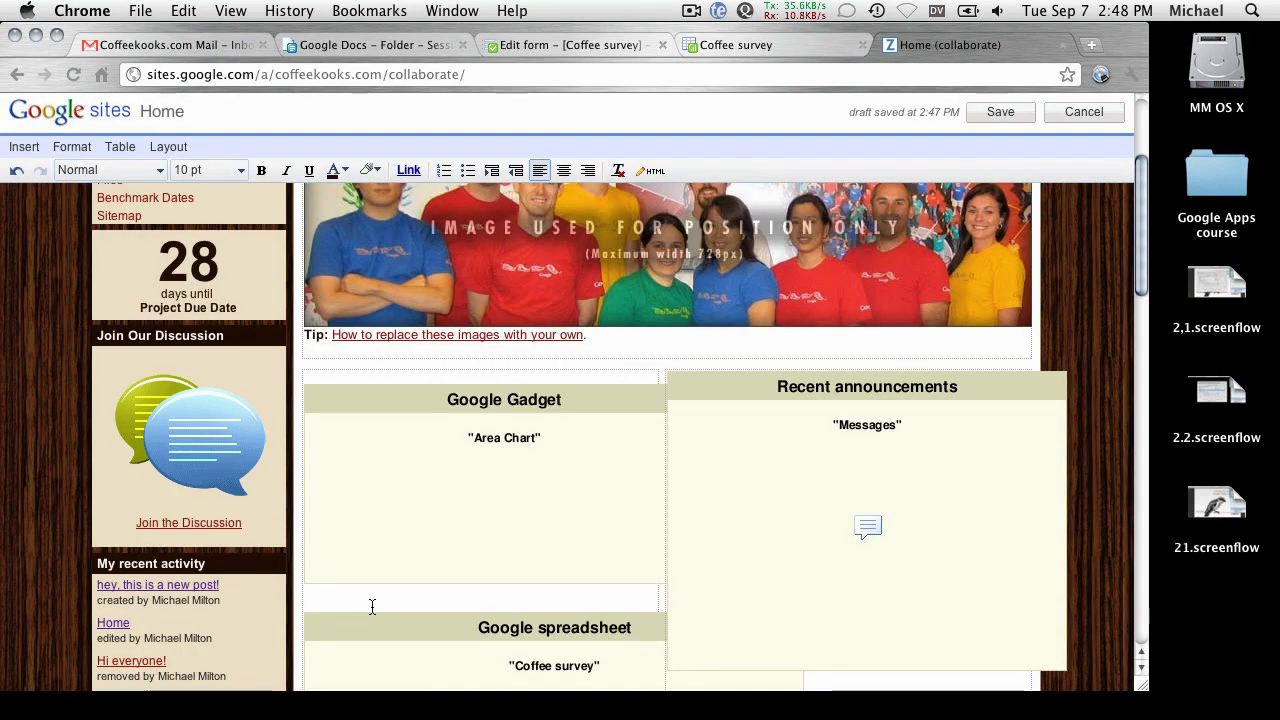
- Save the home page and look over the Area Chart placed above the Coffee survey spreadsheet
click(1001, 115)
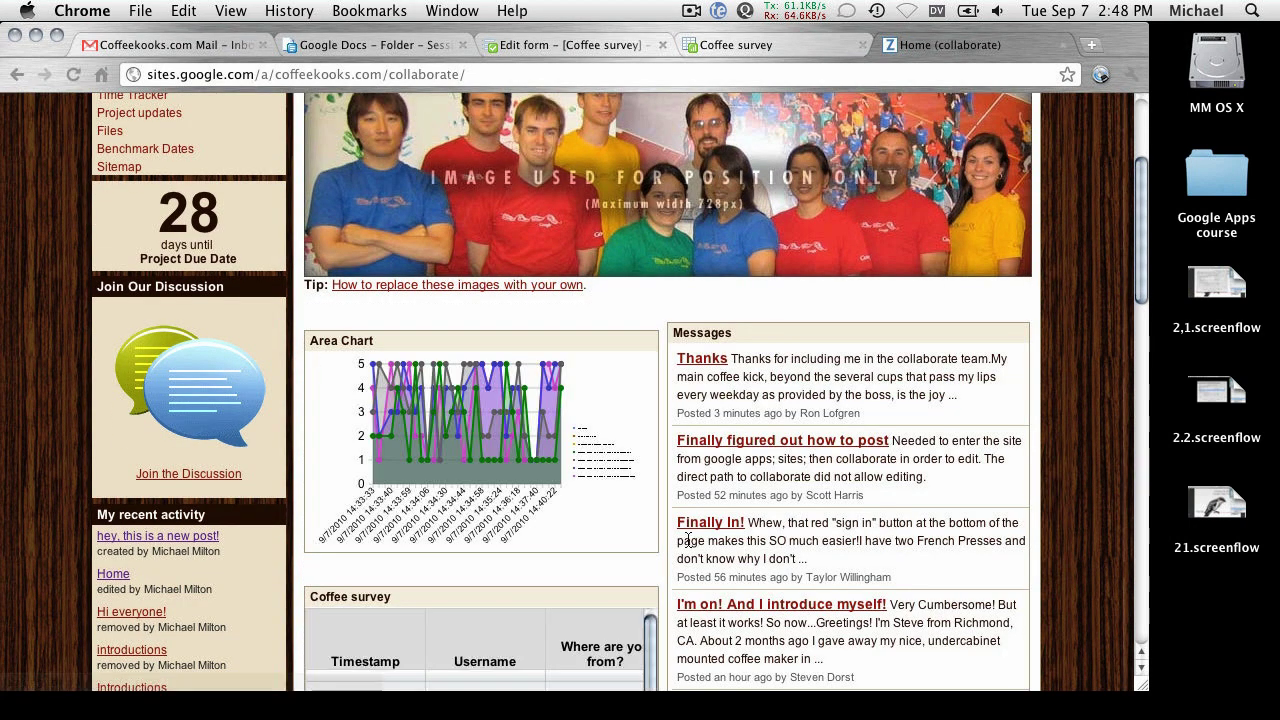
scroll(757, 440, up, 1)
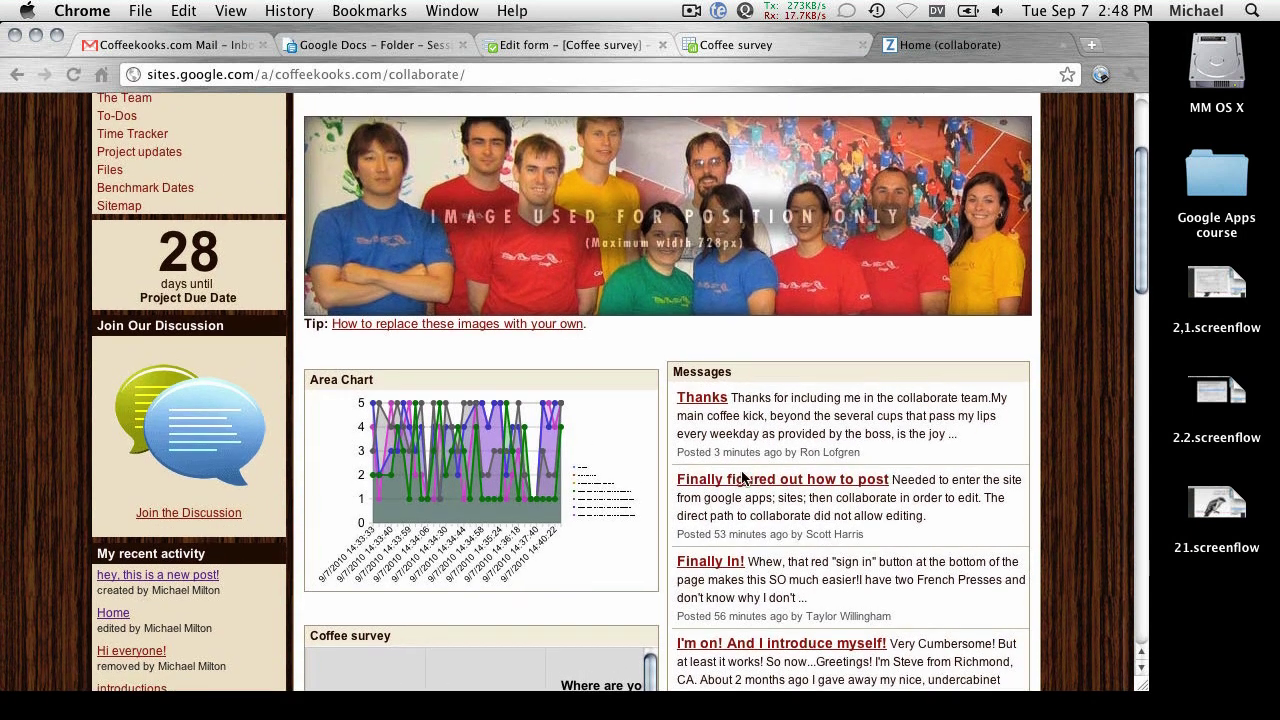
scroll(742, 480, up, 1)
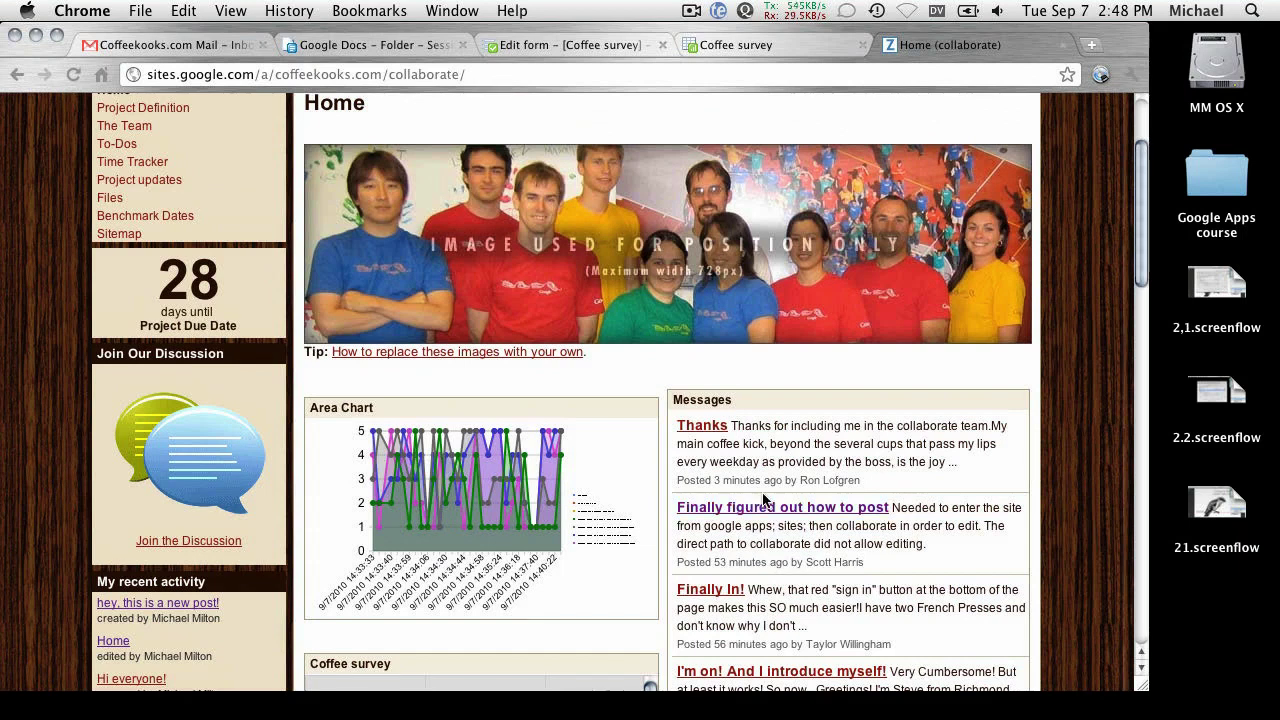
scroll(785, 450, up, 5)
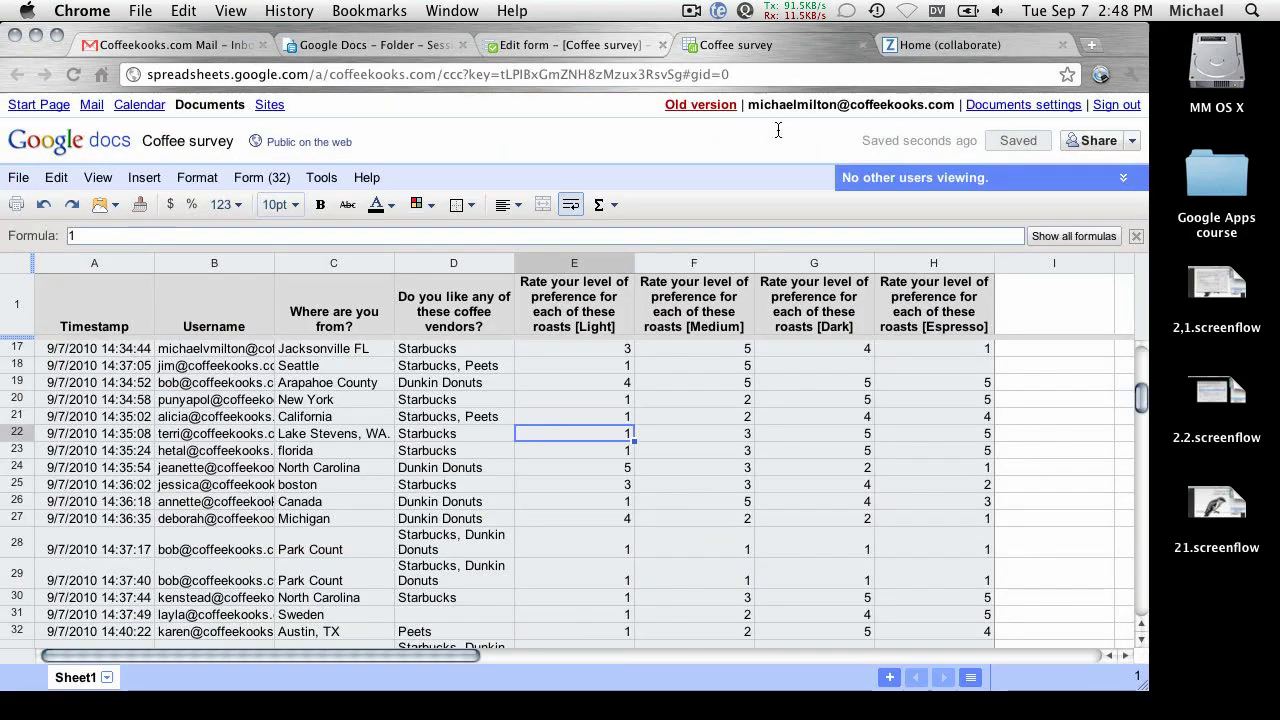
- In the Coffee survey spreadsheet, insert a stacked area chart with points from the roast ratings in E1:H133
click(750, 45)
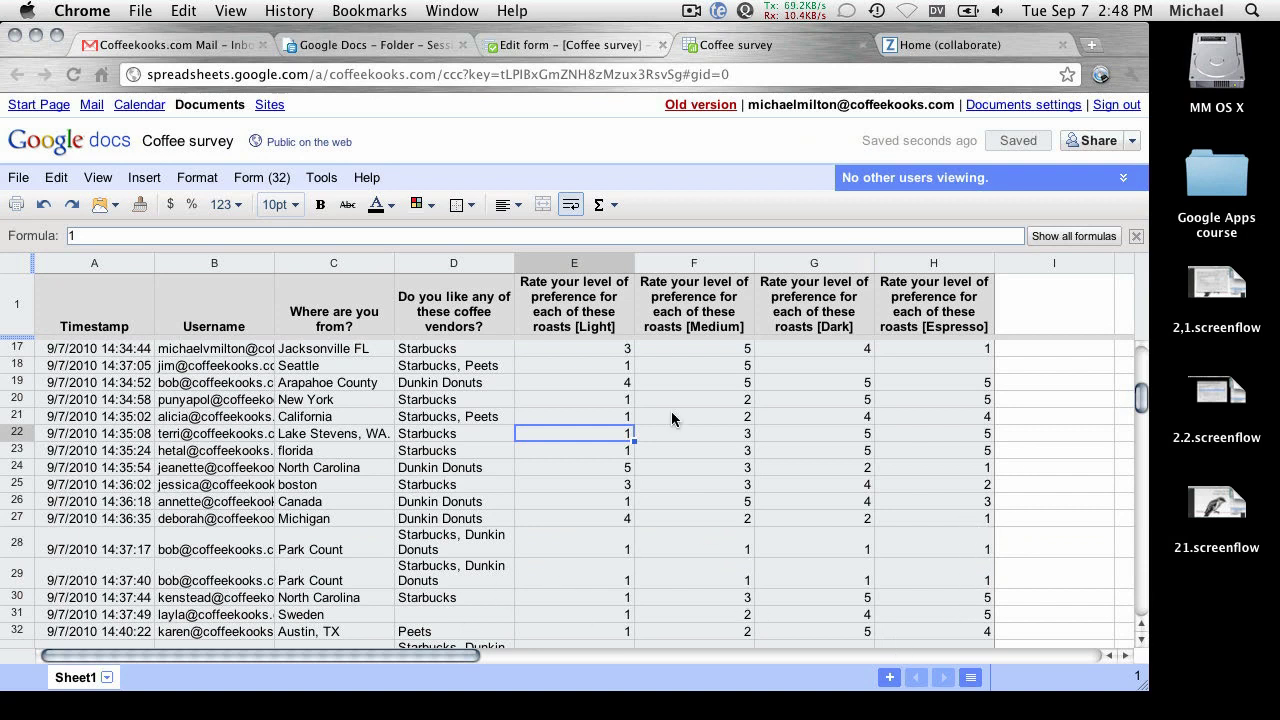
drag(612, 263, 930, 263)
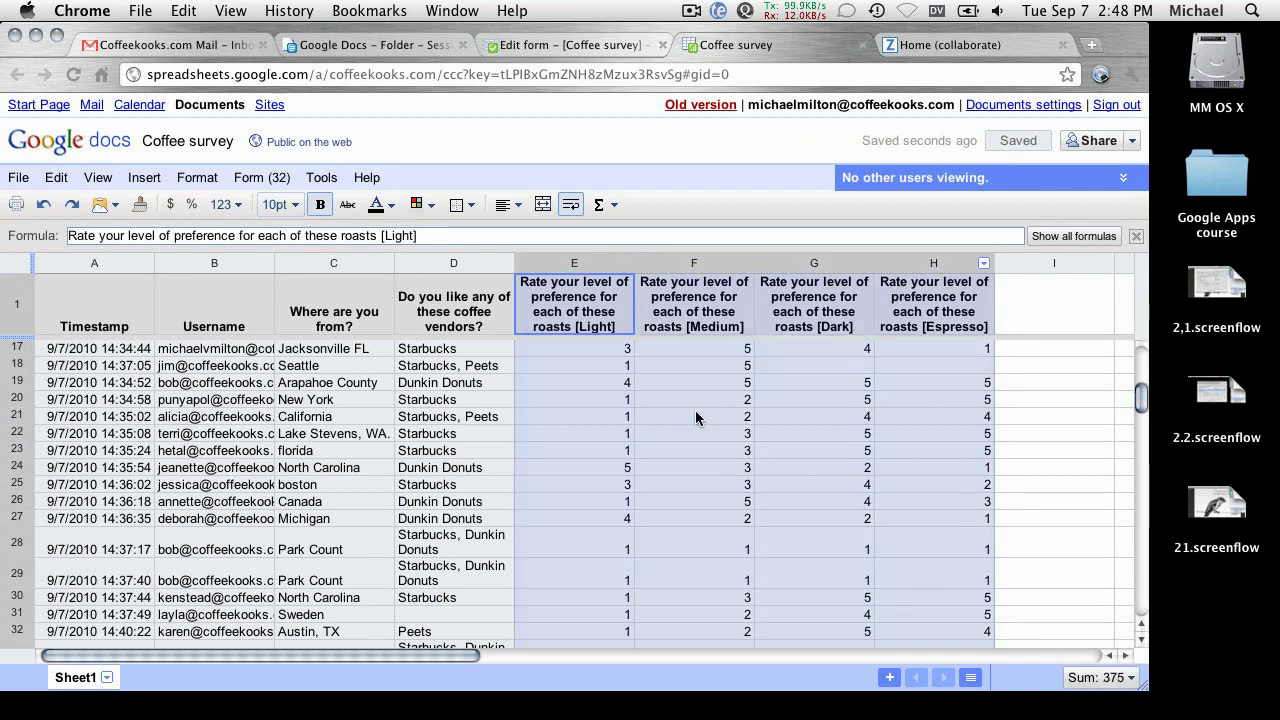
click(144, 177)
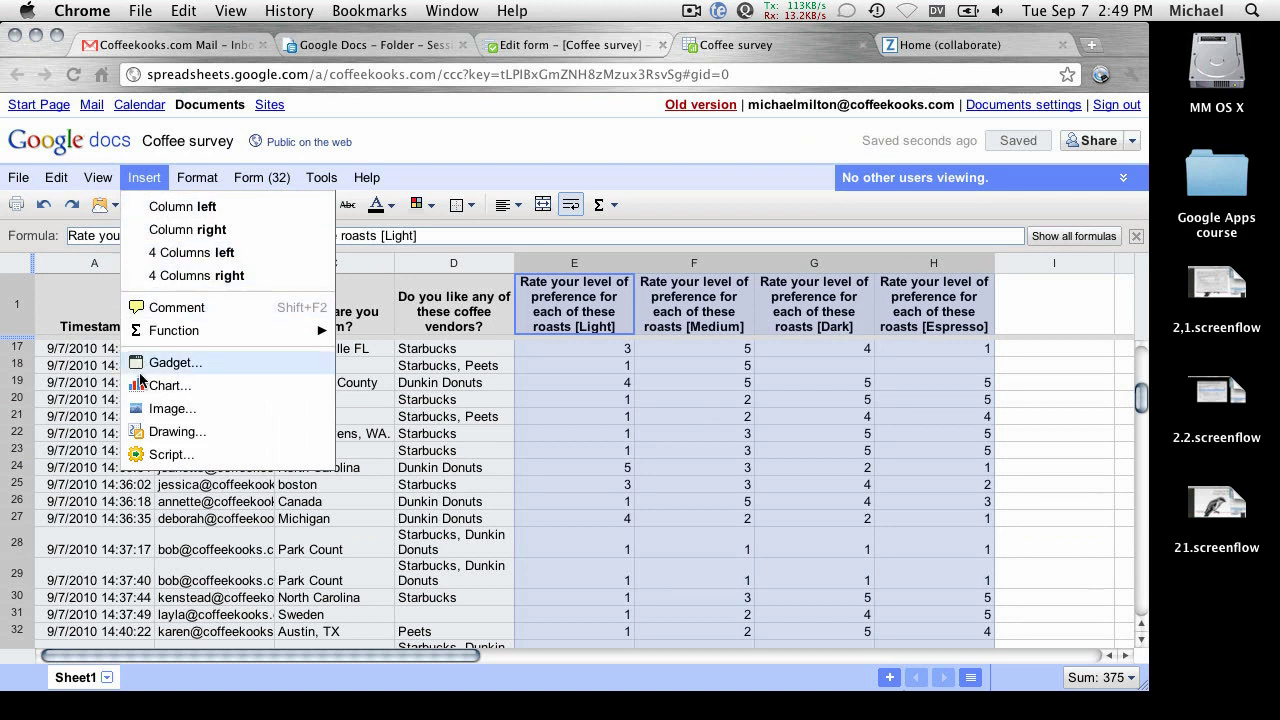
click(150, 385)
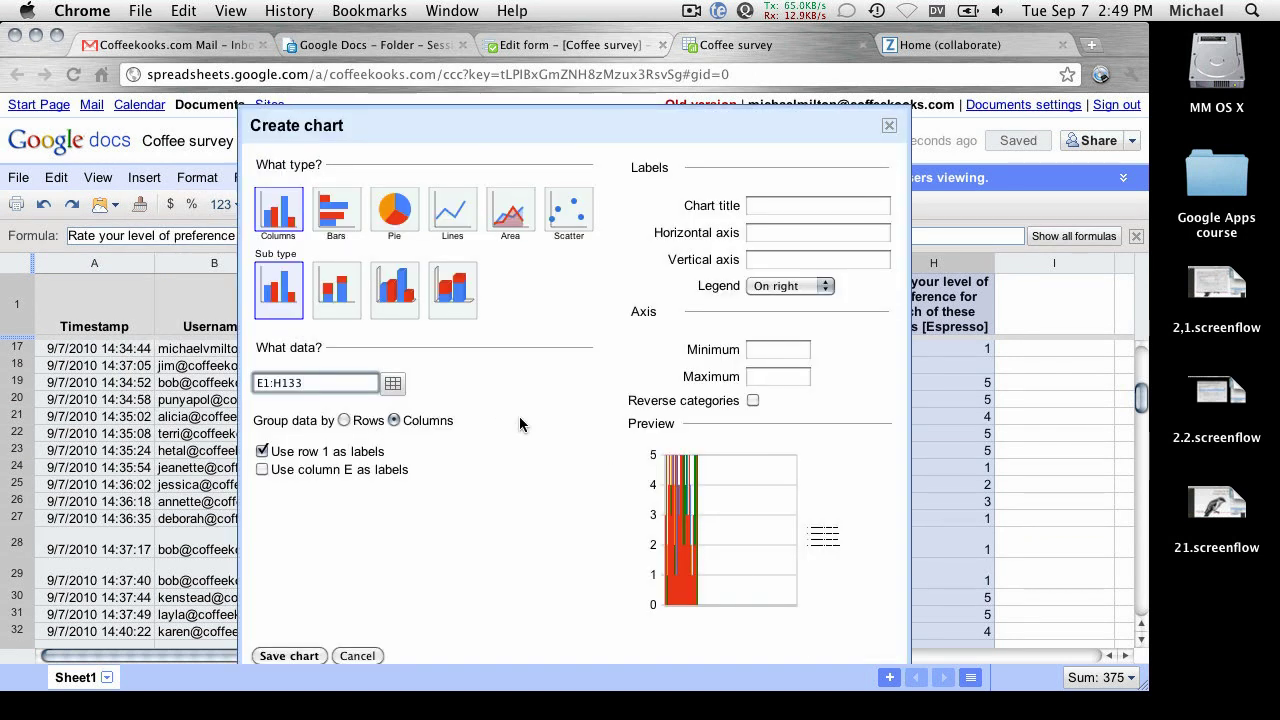
click(508, 210)
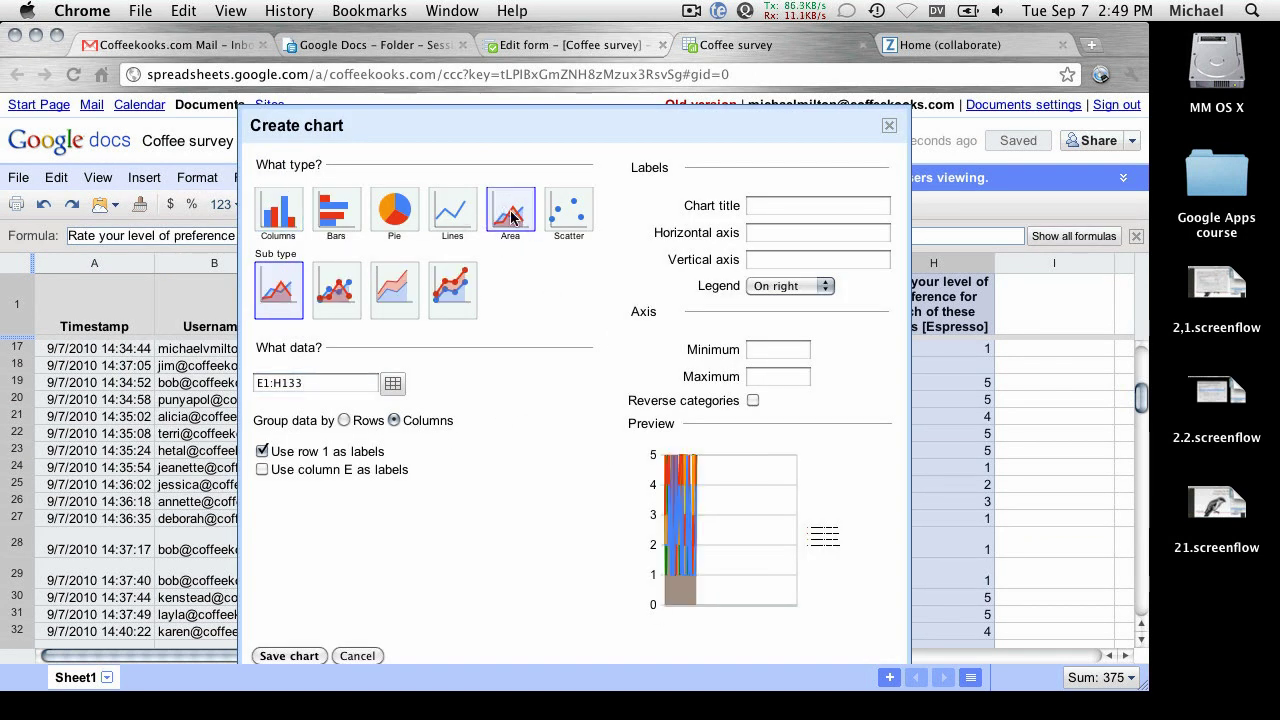
click(445, 298)
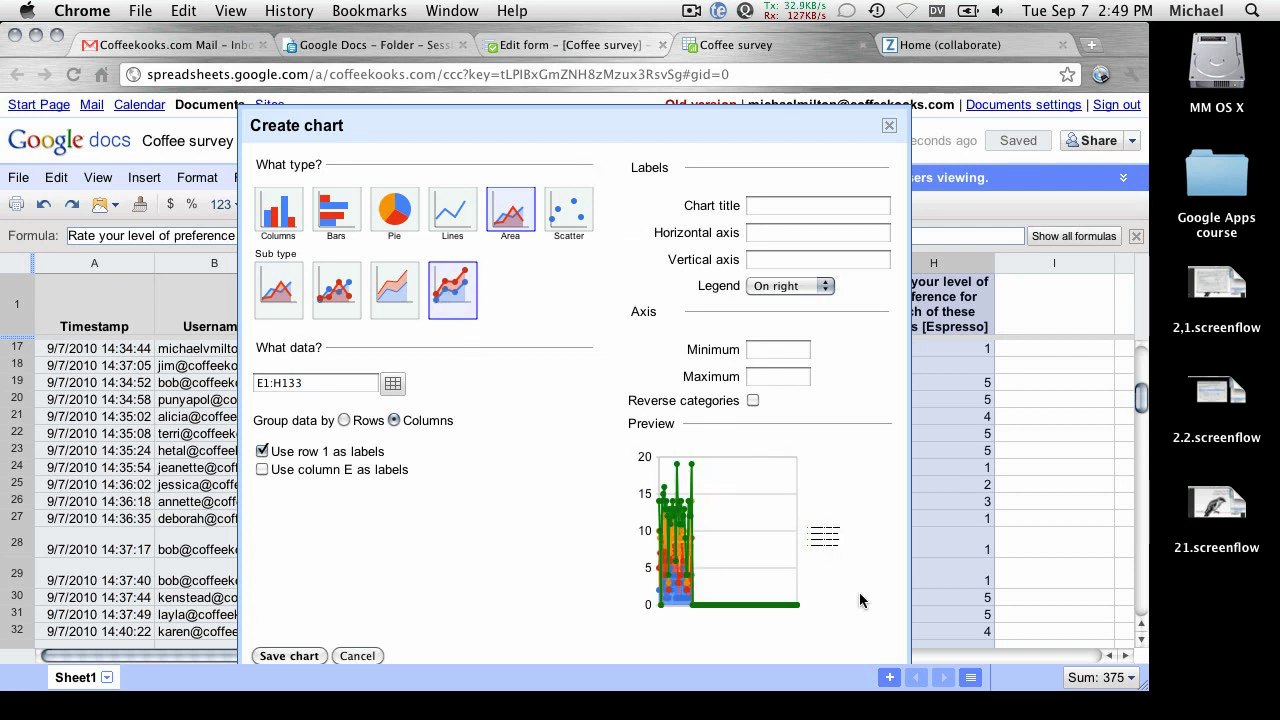
key(Escape)
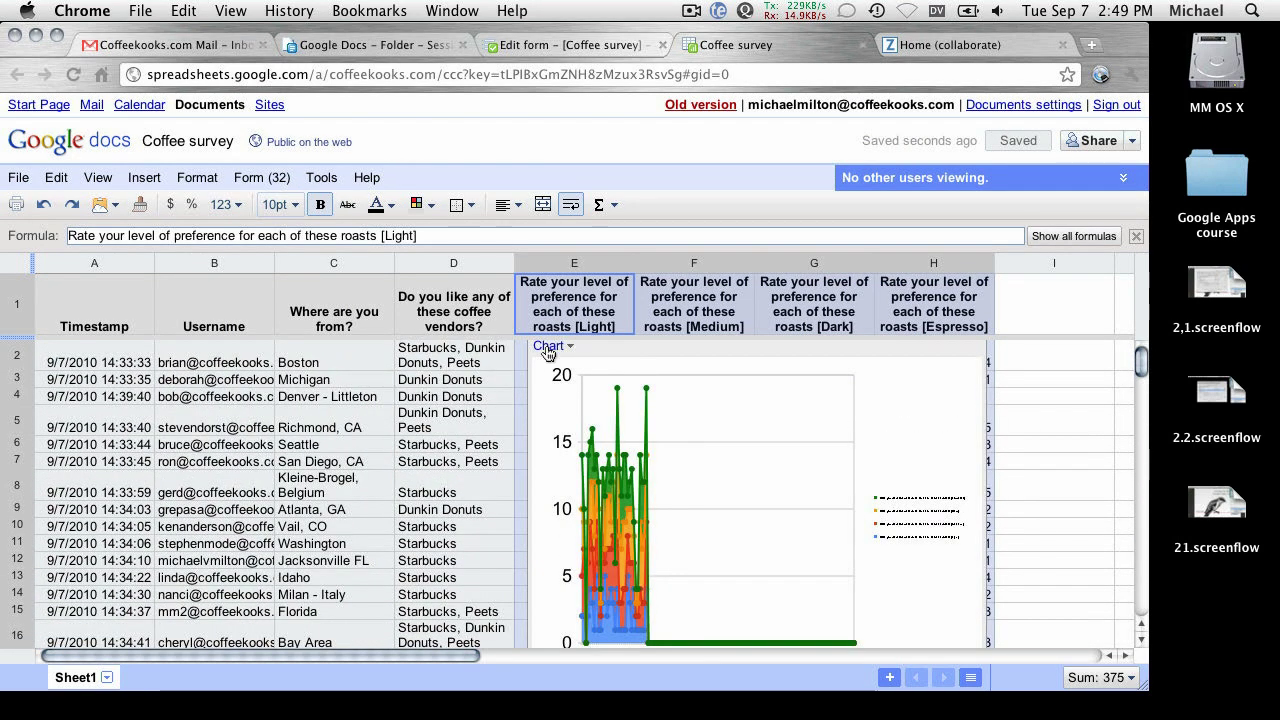
- Open the roast ratings chart's publishing code, highlight the HTML image snippet, and close the dialog
click(536, 345)
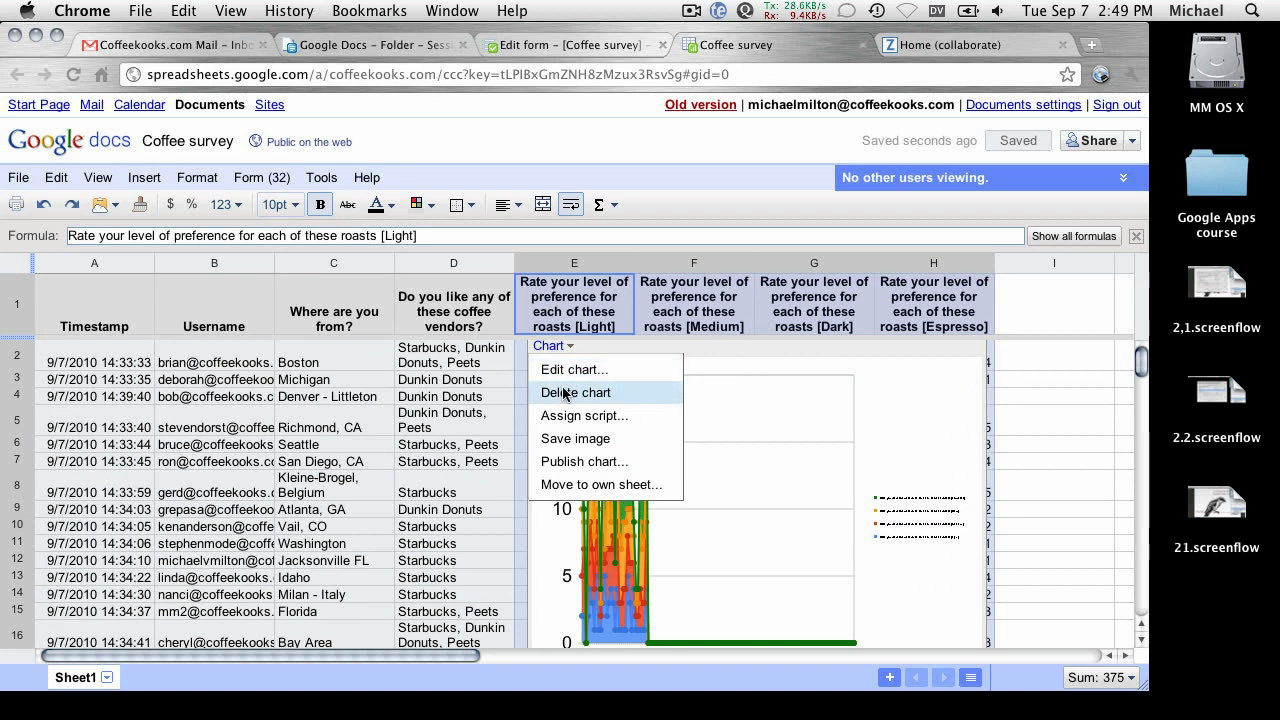
click(560, 468)
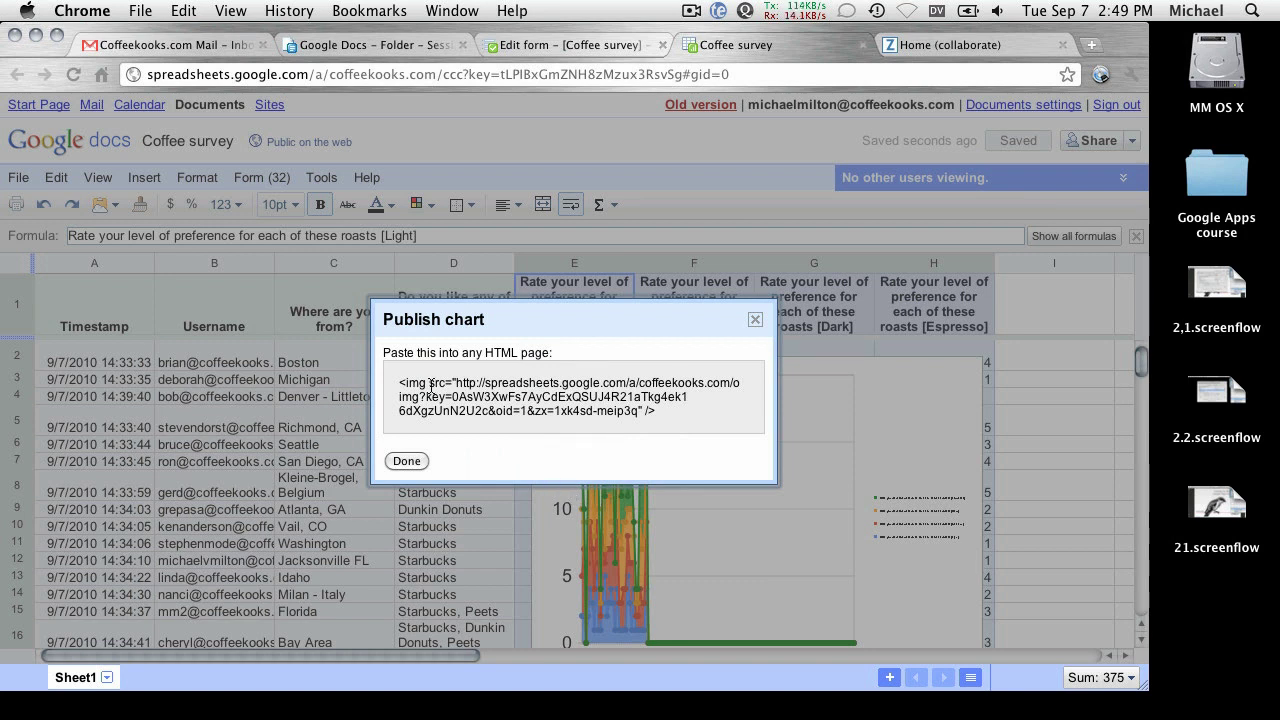
drag(399, 384, 667, 416)
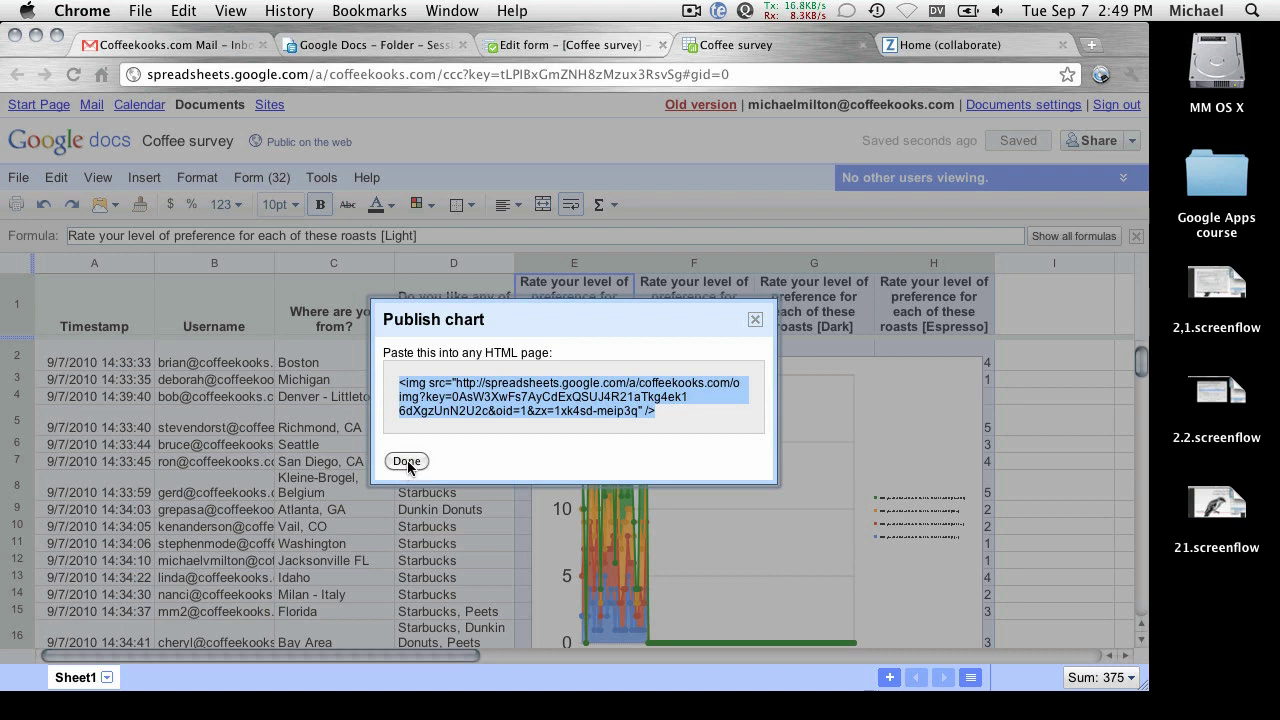
click(756, 320)
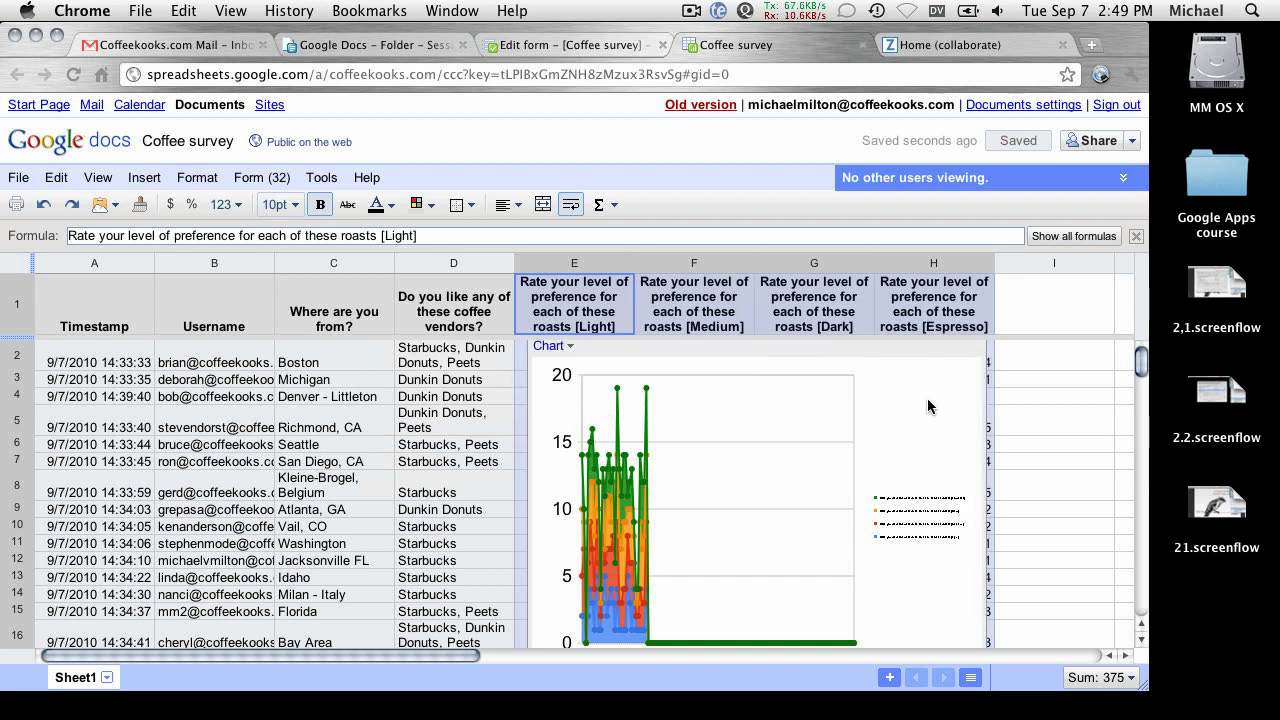
- Delete the roast ratings area chart from Sheet1 of the Coffee survey spreadsheet
click(1034, 440)
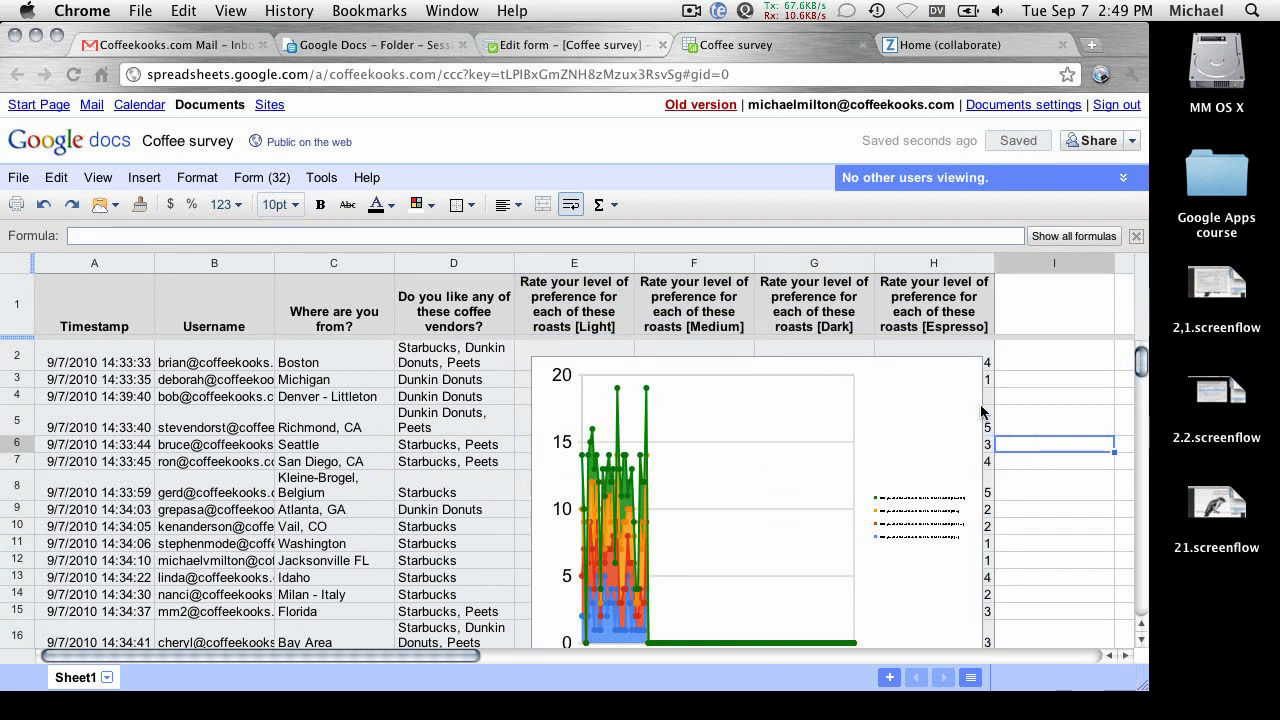
click(537, 402)
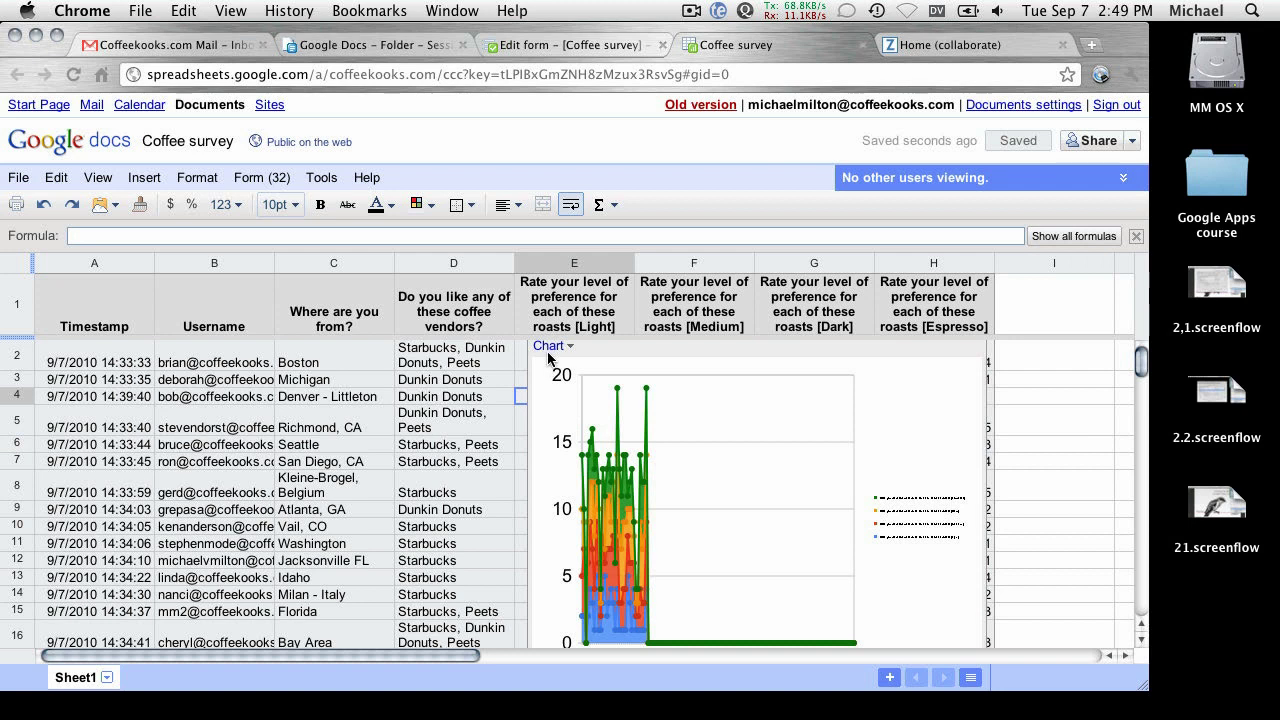
click(548, 347)
click(548, 396)
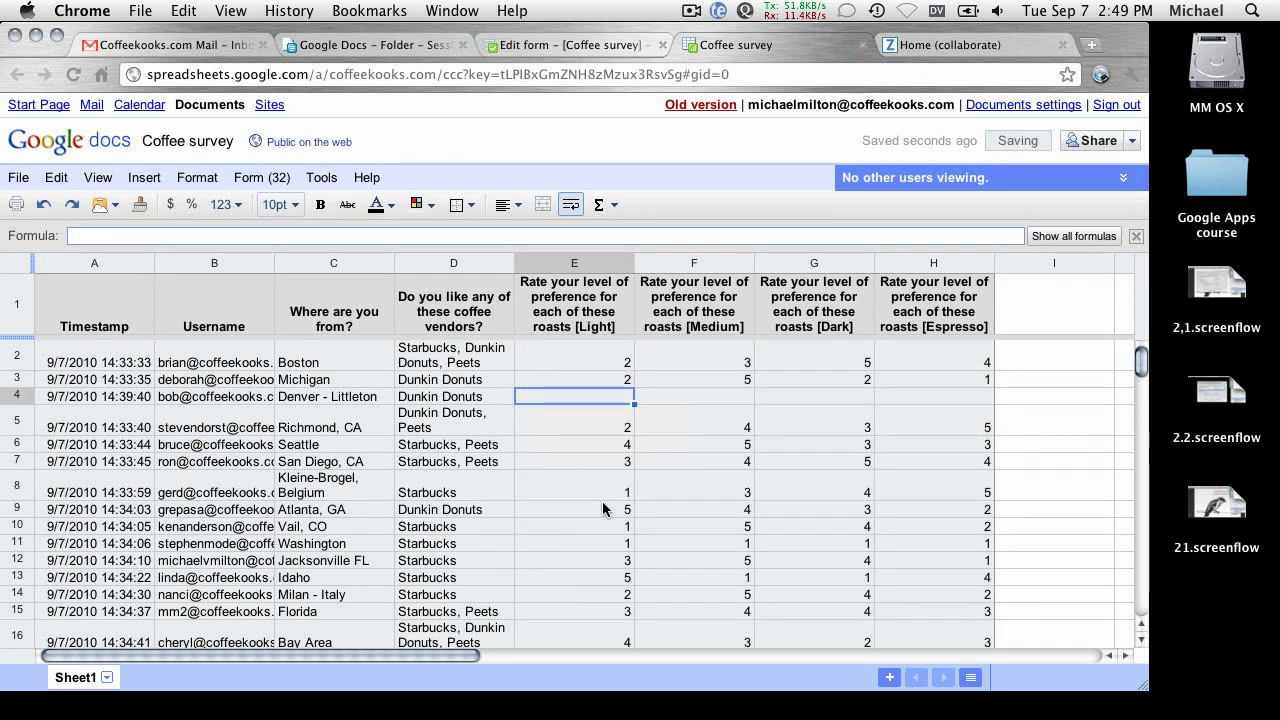
click(1062, 463)
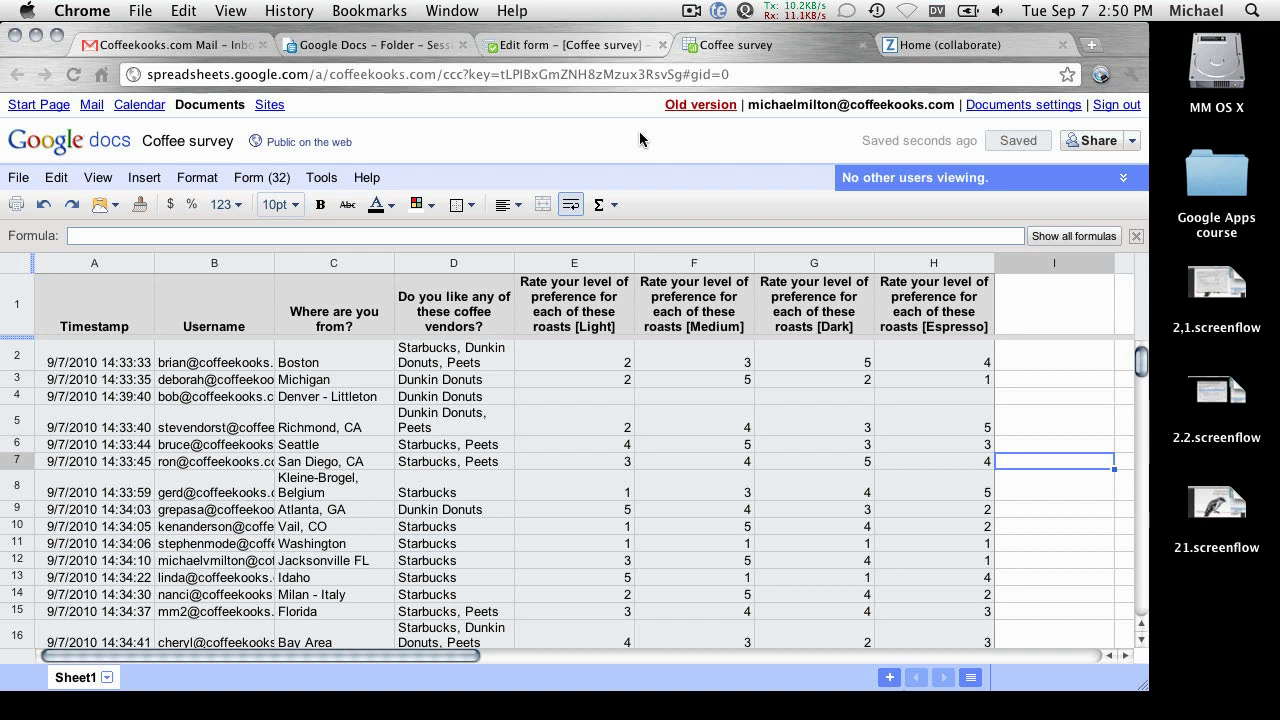
- Examine the survey responses down the "Where are you from?" column to row 32
click(296, 582)
key(Down)
key(Down)
key(Down)
key(Down)
key(Down)
key(Down)
key(Down)
key(Down)
key(Down)
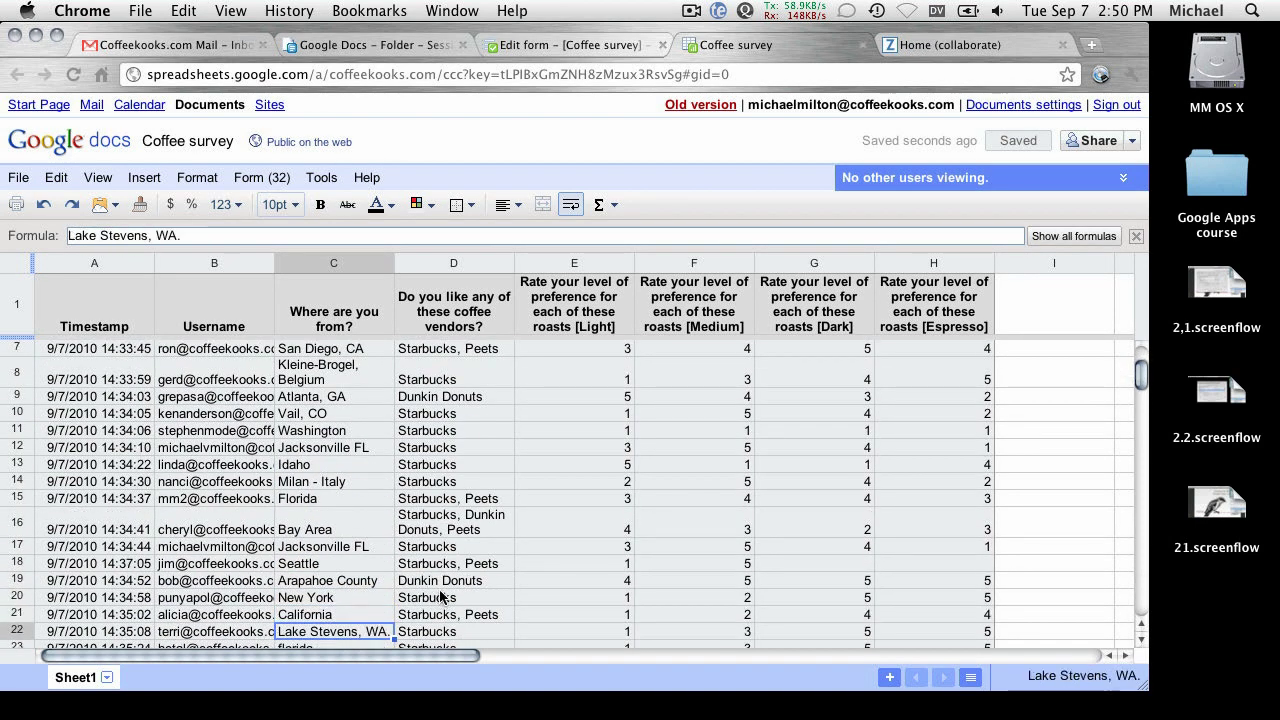
key(Down)
key(Down)
key(Down)
key(Down)
key(Down)
key(Down)
key(Down)
key(Down)
key(Down)
key(Down)
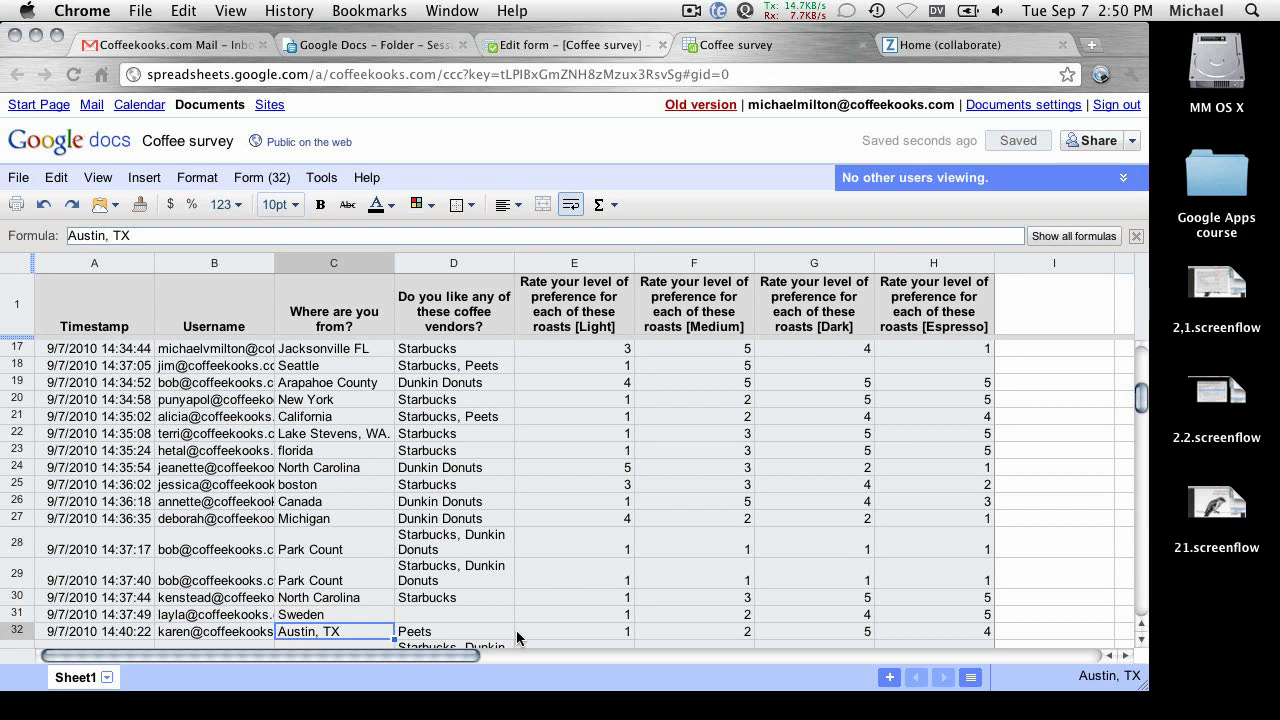
- Review the Coffee survey form editor, the collaborate home page and the response spreadsheet, ending in the form editor
click(550, 45)
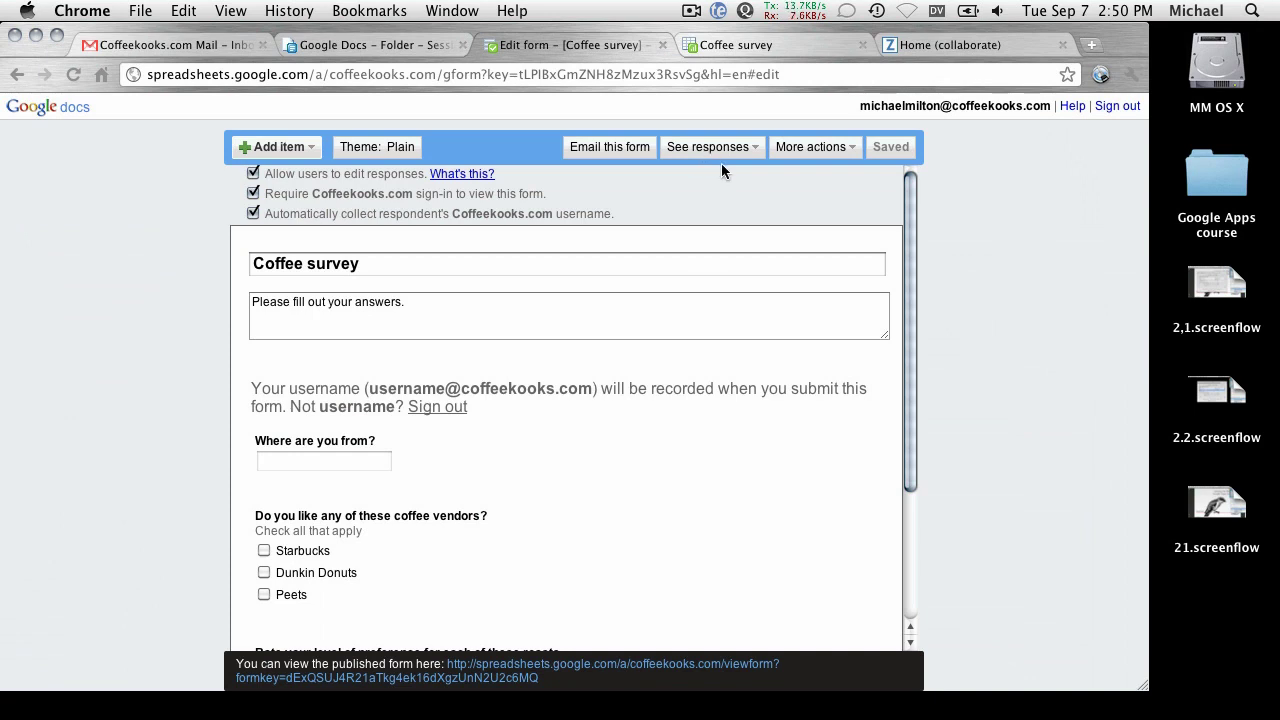
click(904, 48)
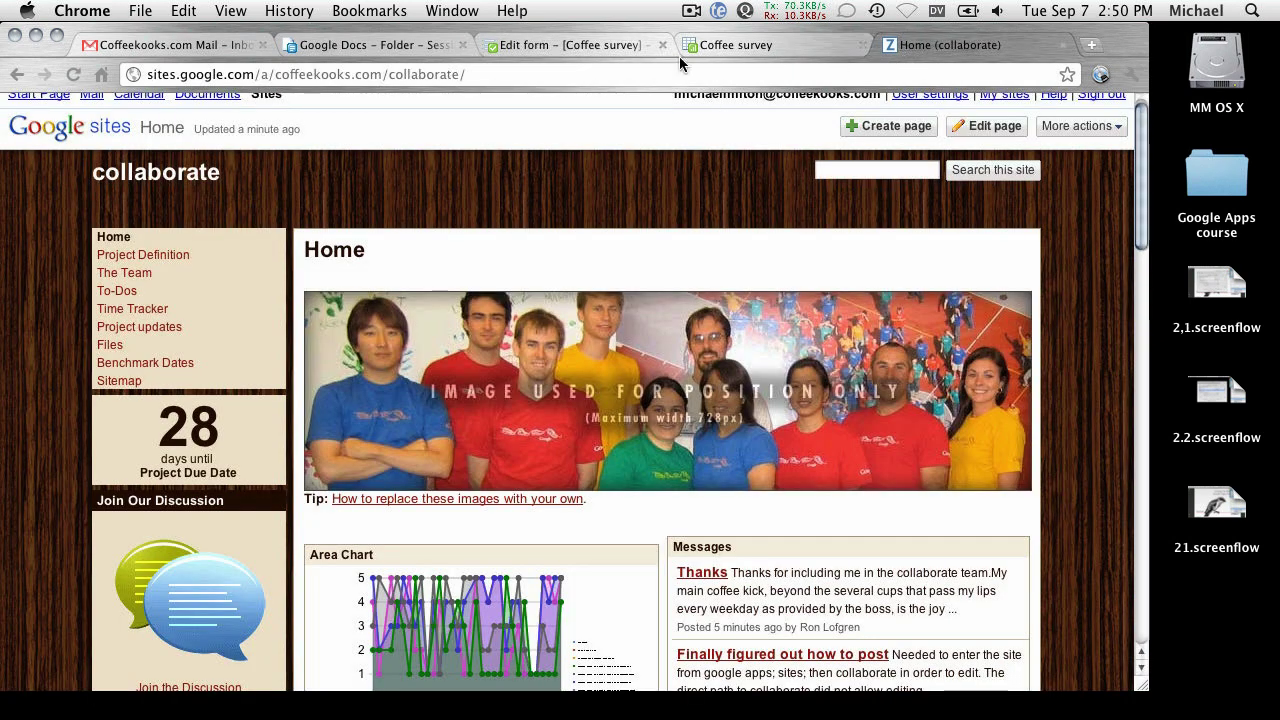
click(726, 46)
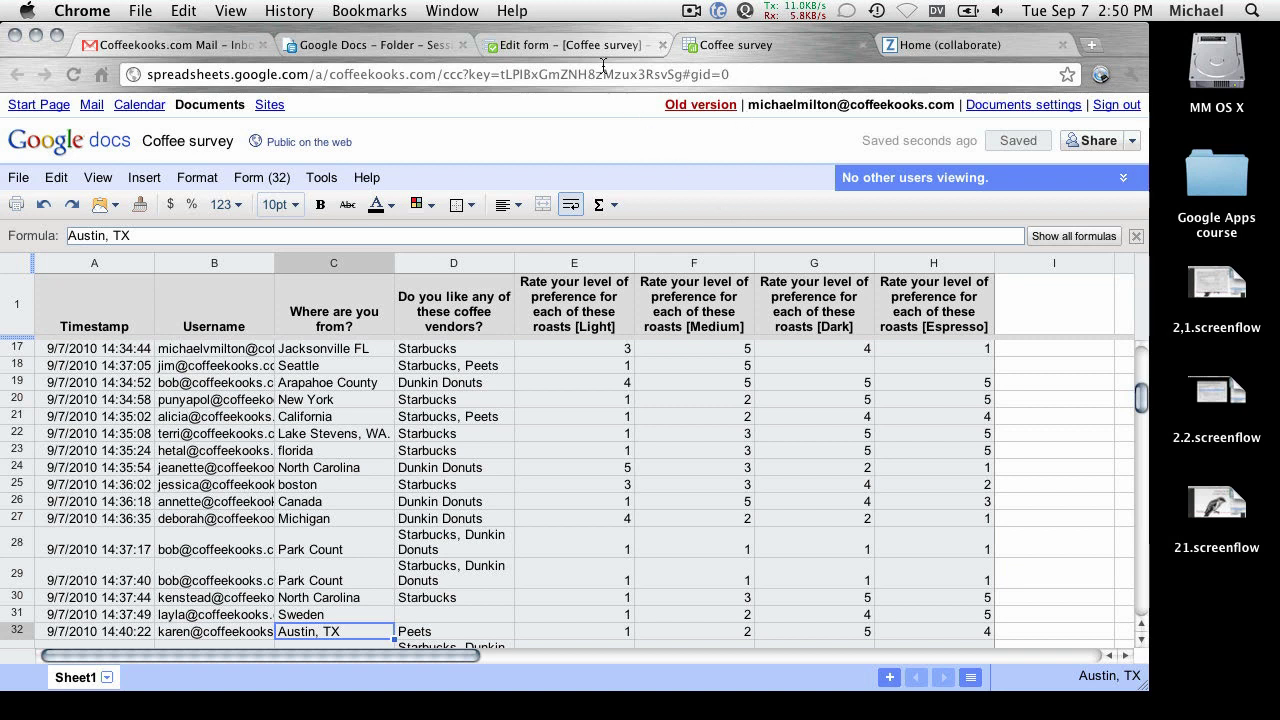
click(575, 45)
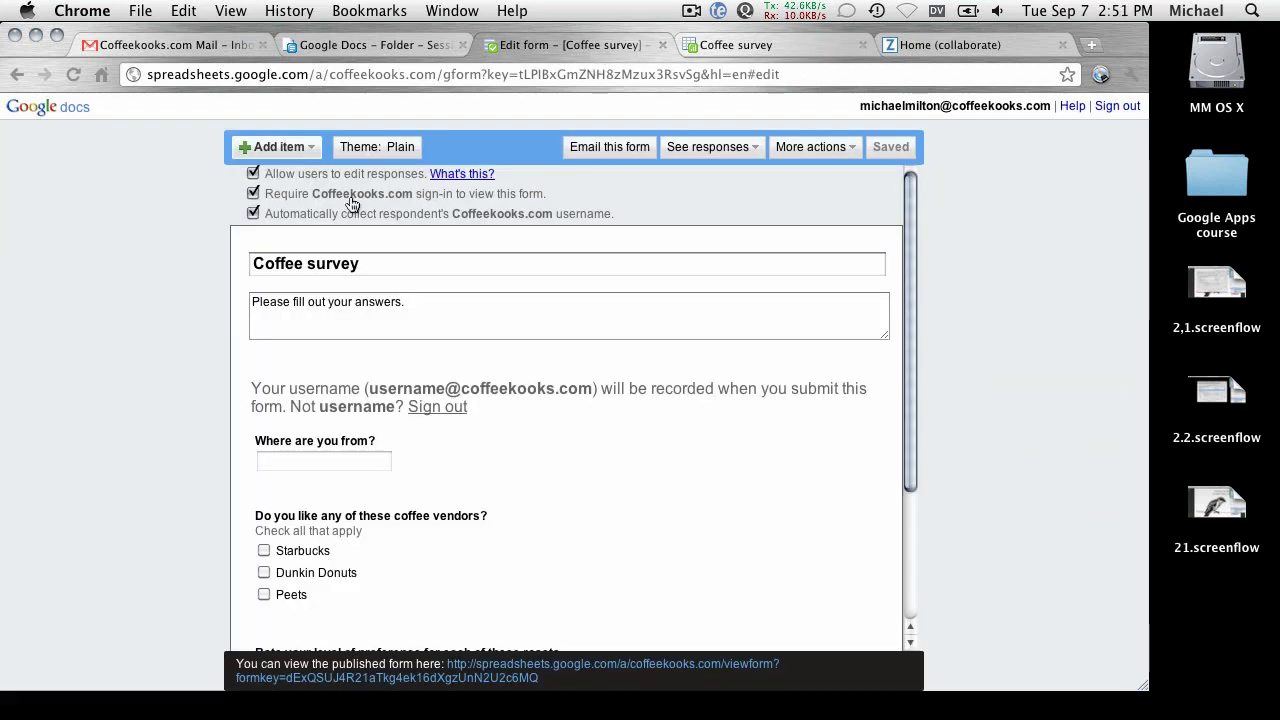